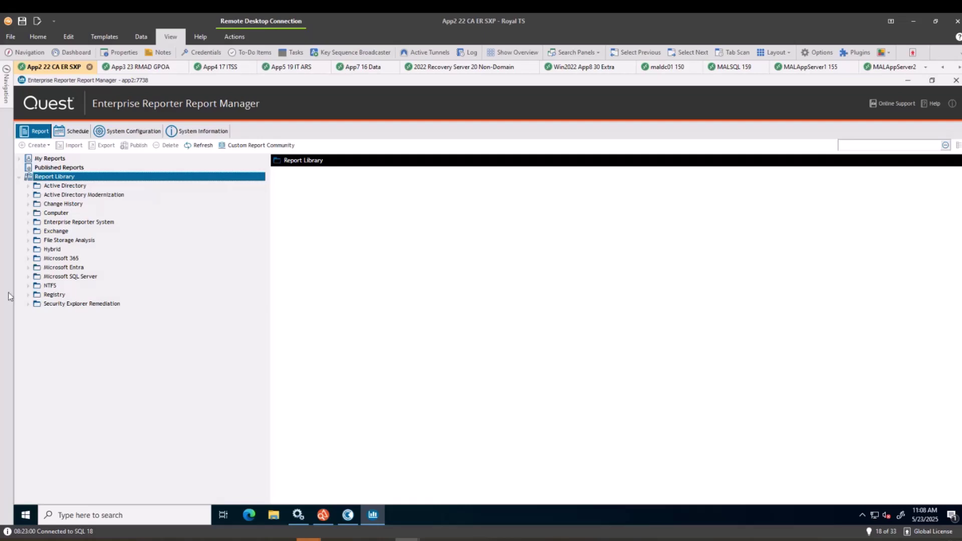
Step: Expand the Active Directory and Active Directory Modernization folders in the Report Library and look through the reports and subfolders they offer
click(29, 186)
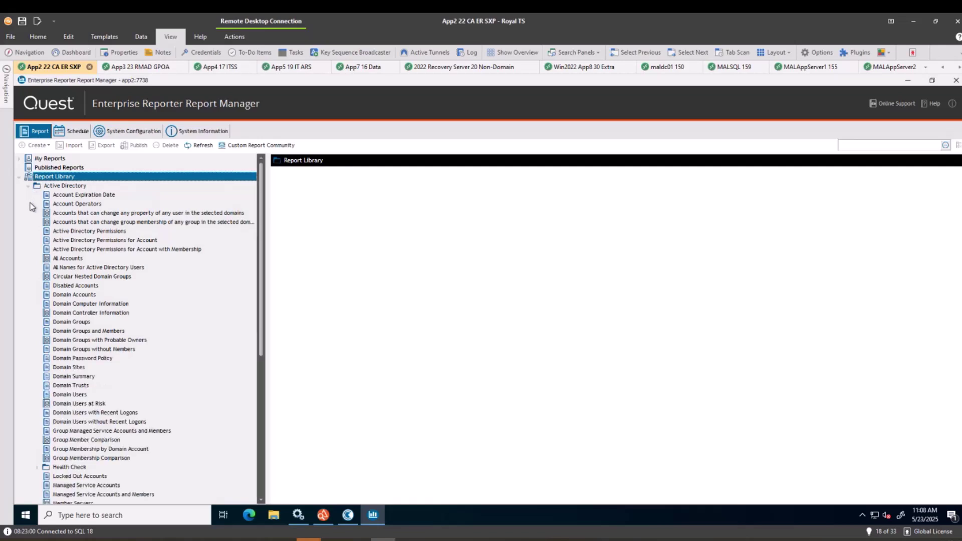
scroll(128, 402, down, 7)
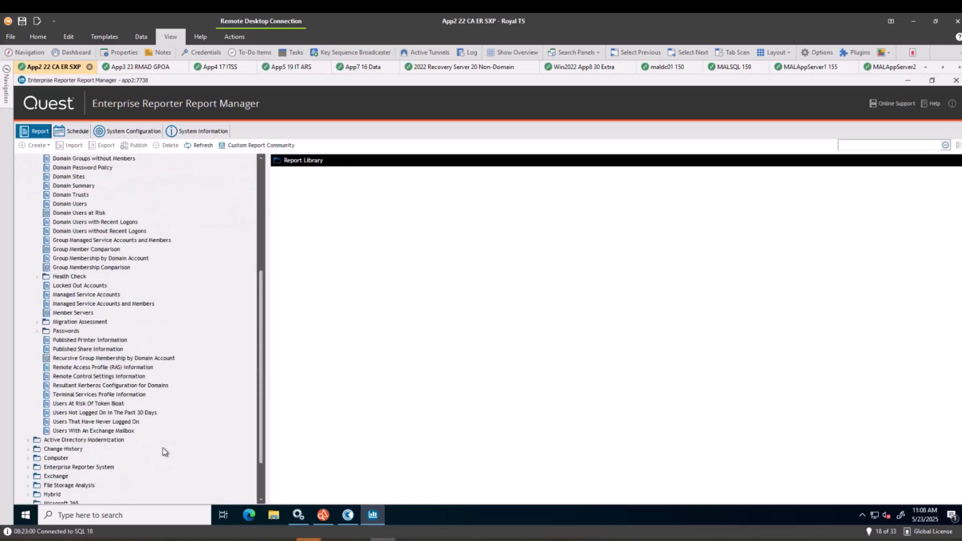
scroll(175, 402, down, 2)
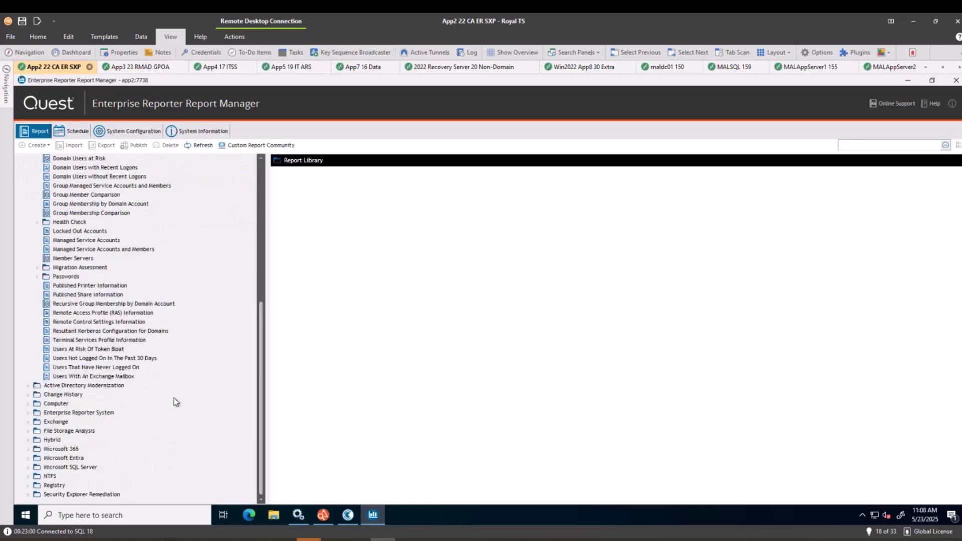
click(28, 386)
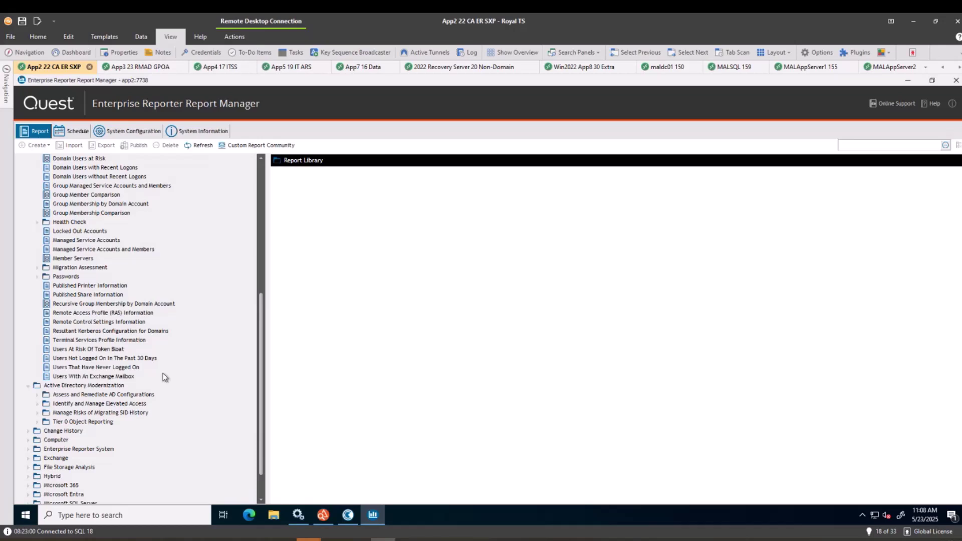
scroll(165, 377, down, 2)
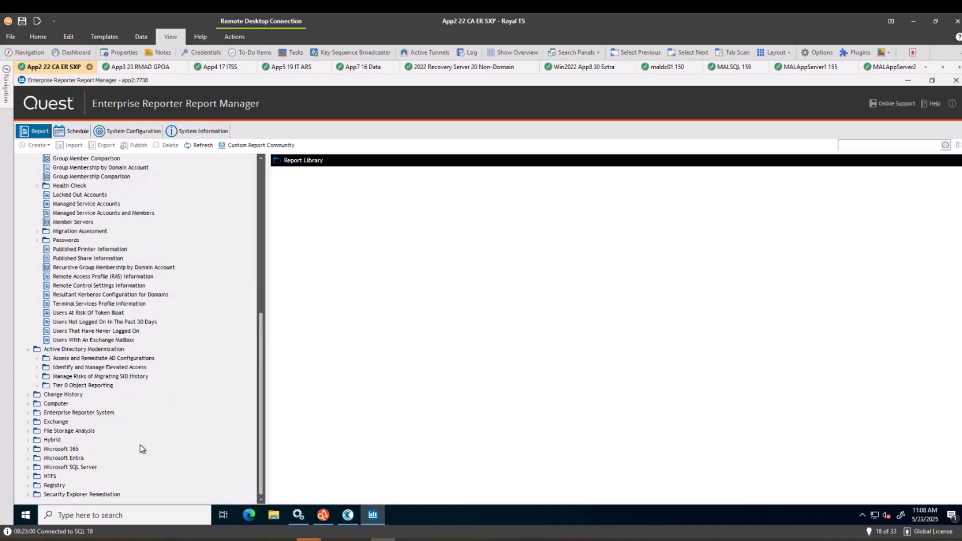
scroll(153, 427, up, 8)
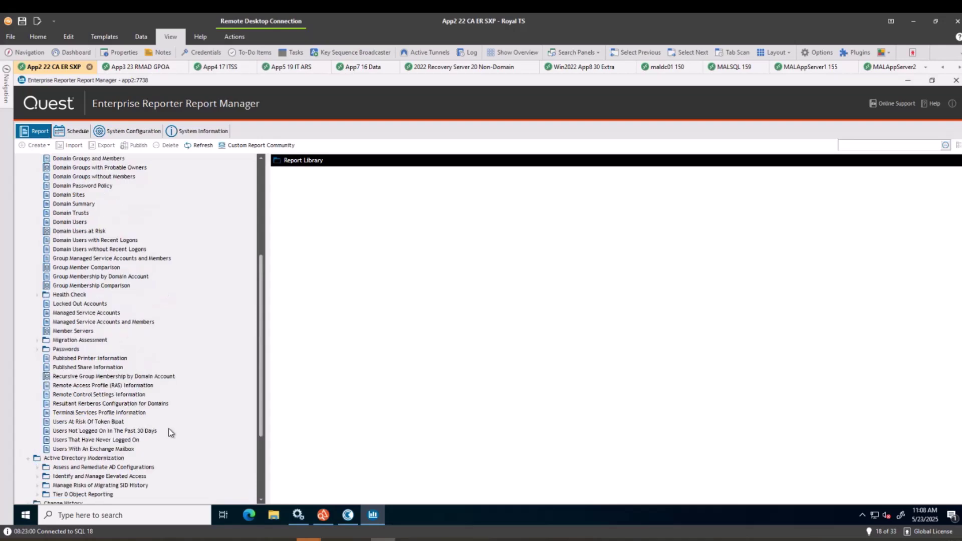
scroll(153, 404, up, 3)
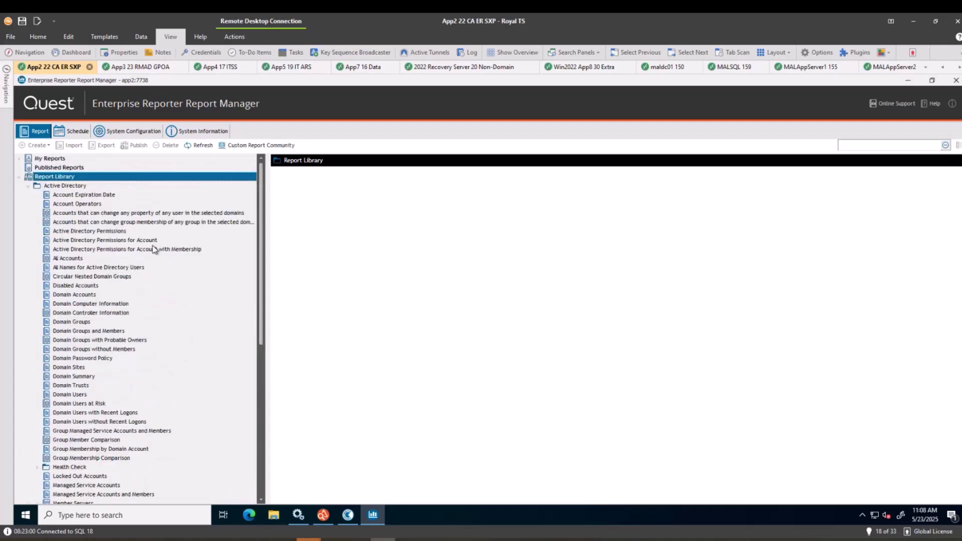
Step: View the Active Directory Permissions and Active Directory Permissions for Account reports, and open Active Directory Permissions for Account with Membership
click(79, 232)
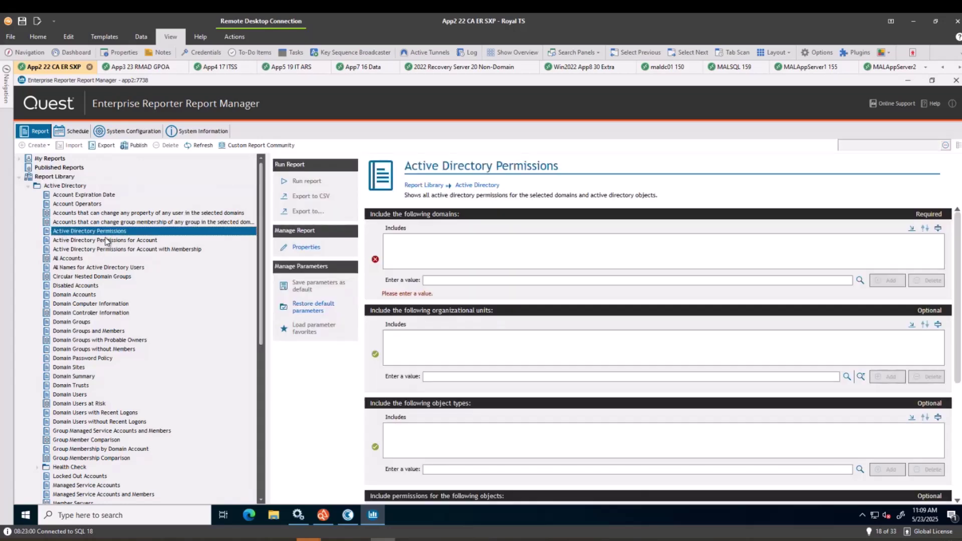
click(102, 242)
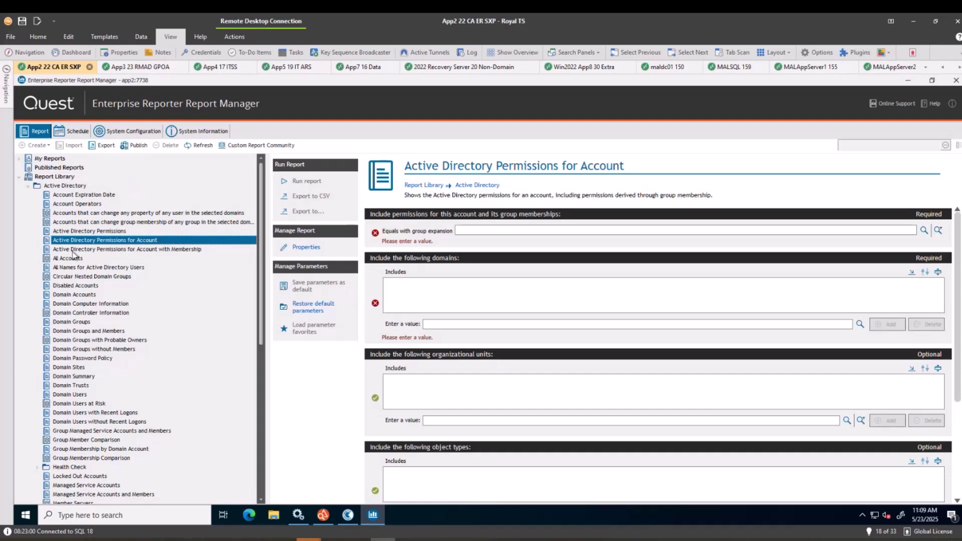
click(142, 253)
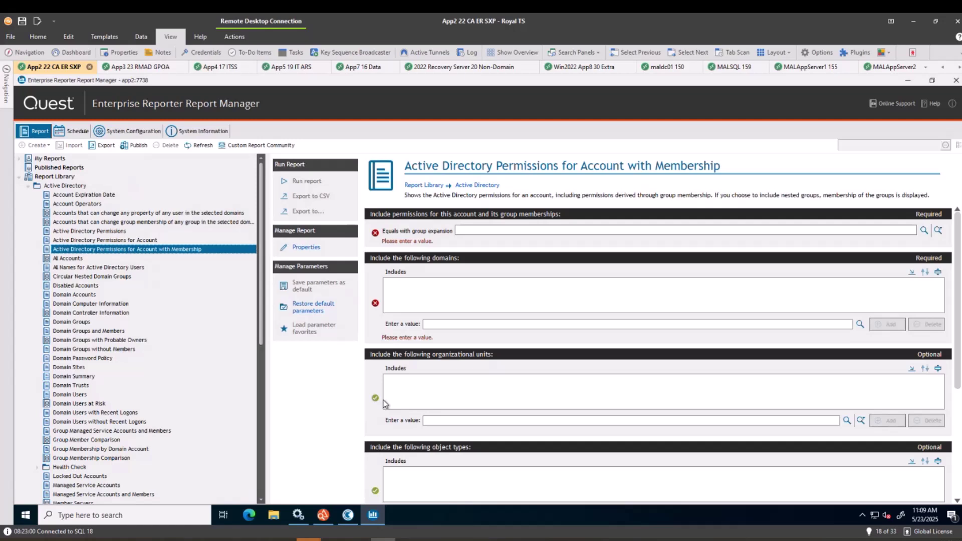
Step: Search for the user's account name and set that SCRAPYARD account as the one whose permissions and group memberships are included
click(924, 232)
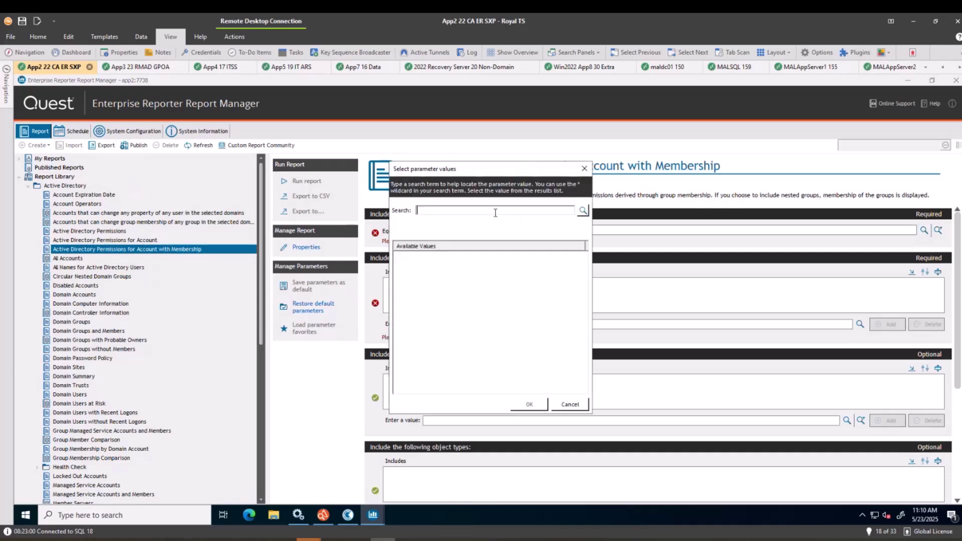
text(malebe)
click(582, 211)
click(434, 257)
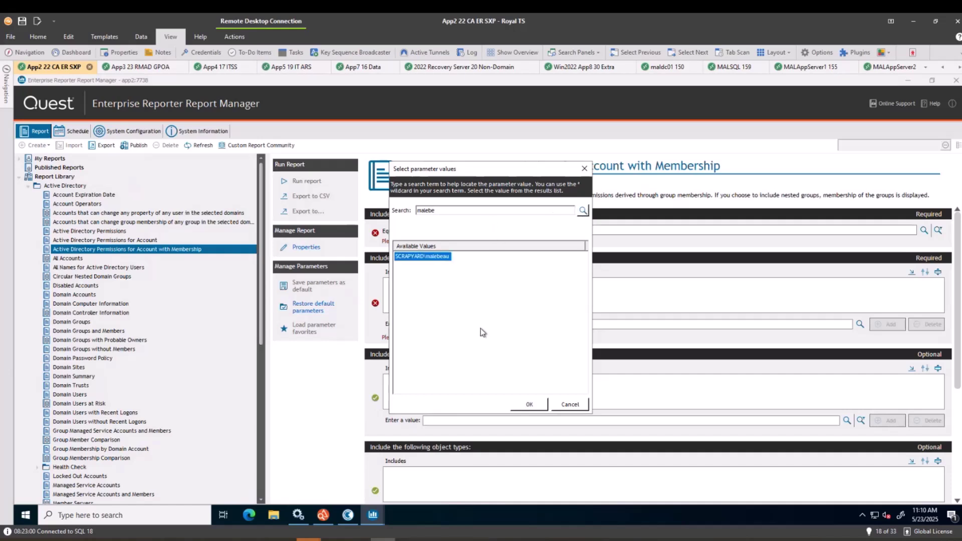
click(534, 405)
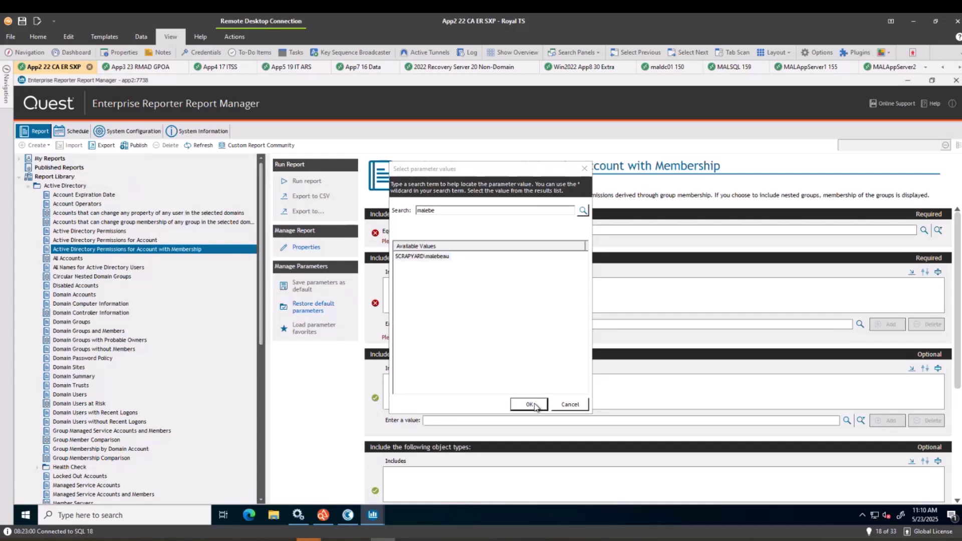
Step: Look up the available domains and add ScrapYard.Global to the report's included domains
click(859, 321)
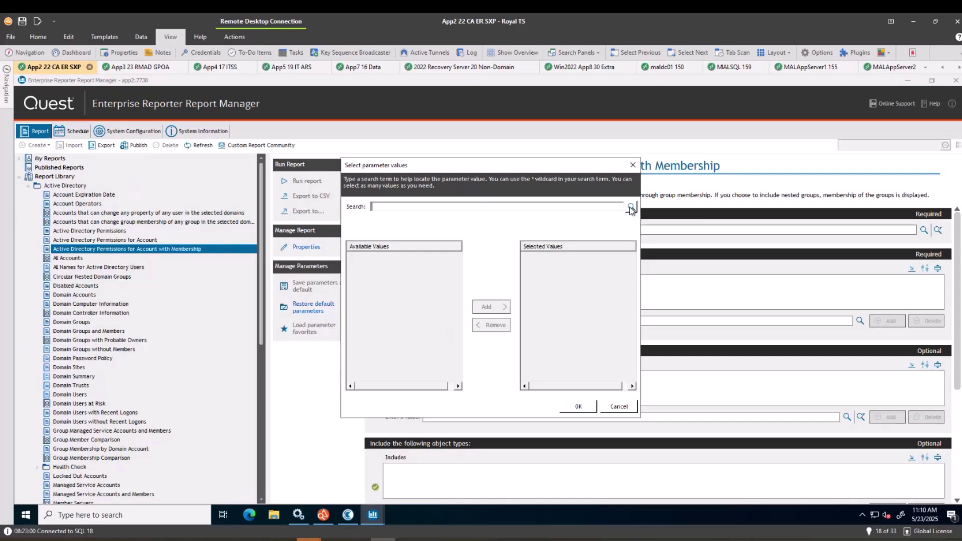
click(630, 207)
click(377, 256)
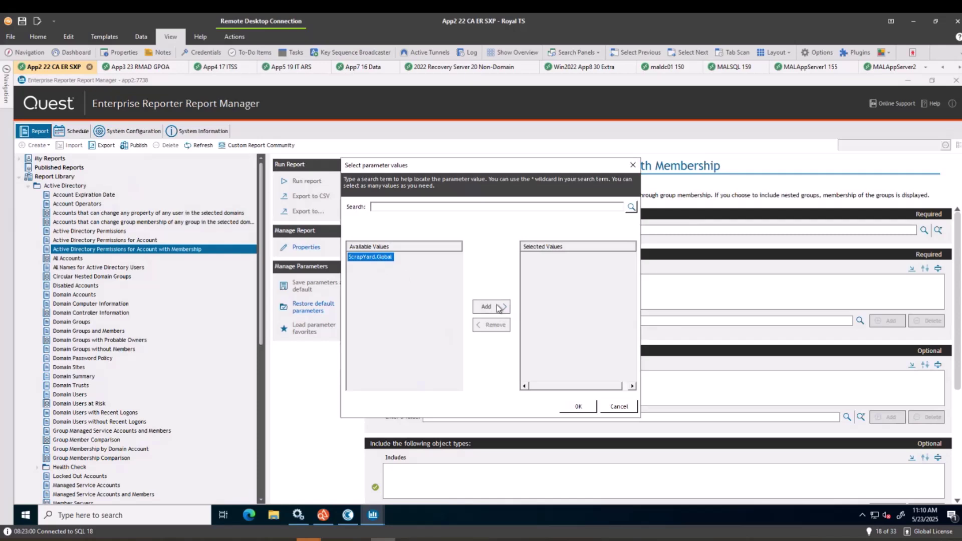
double_click(378, 256)
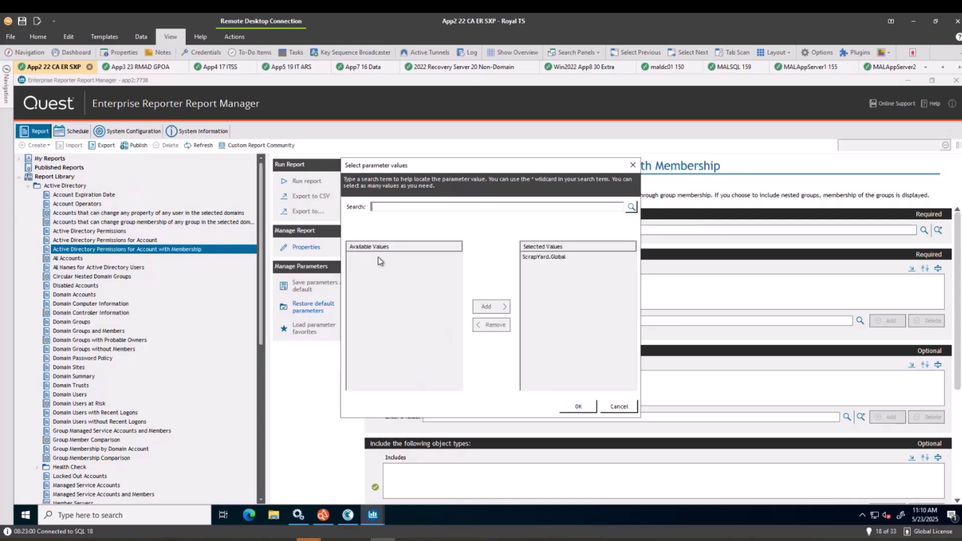
click(578, 407)
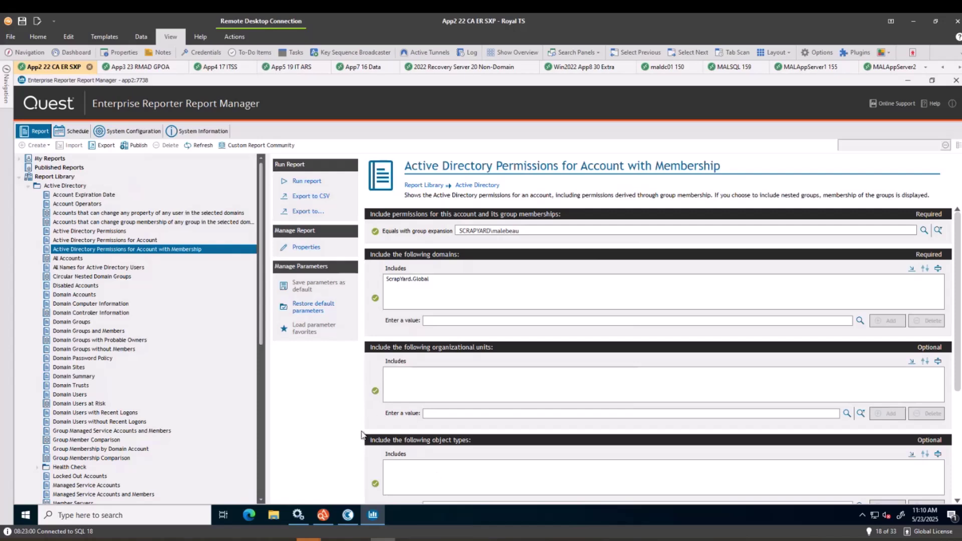
Step: Add computer, group, organizationalUnit and user to the report's included object types
scroll(370, 409, down, 3)
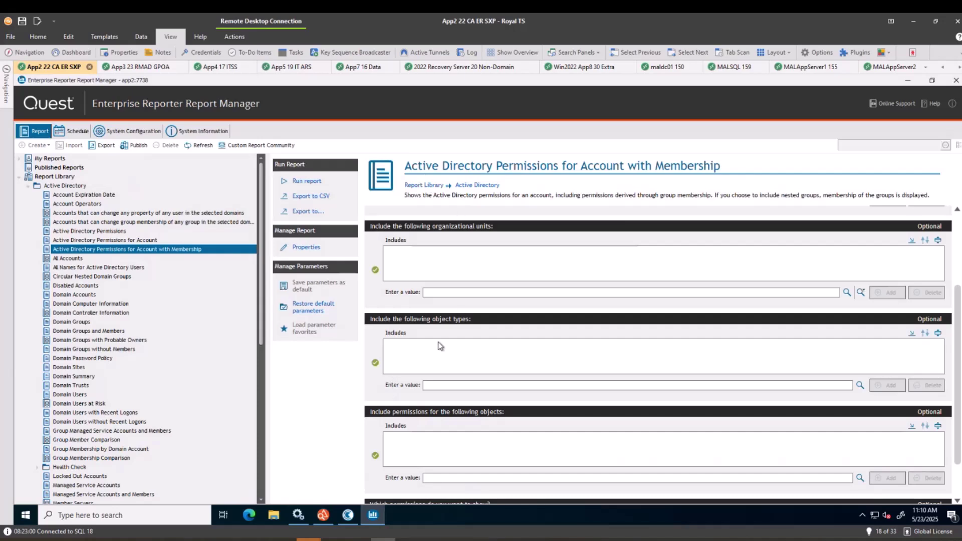
click(859, 384)
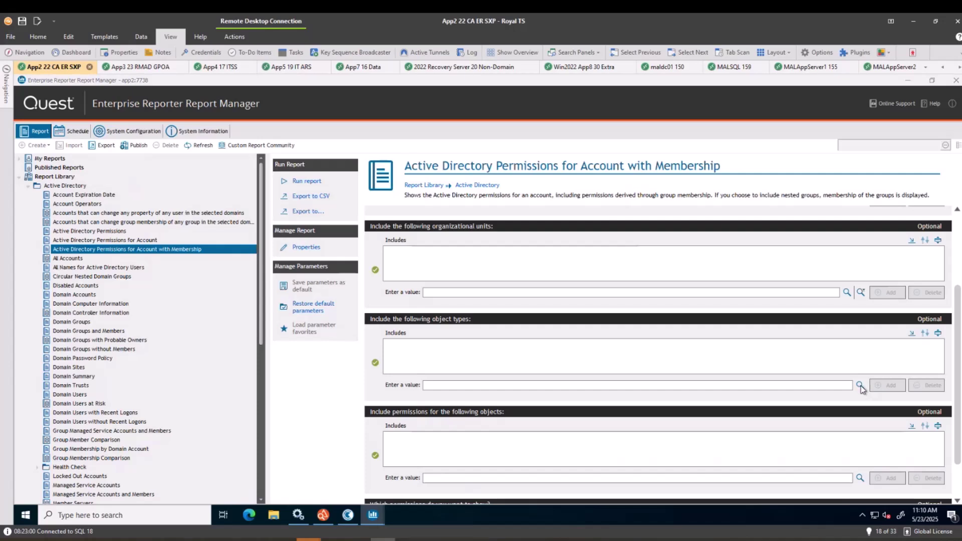
click(631, 207)
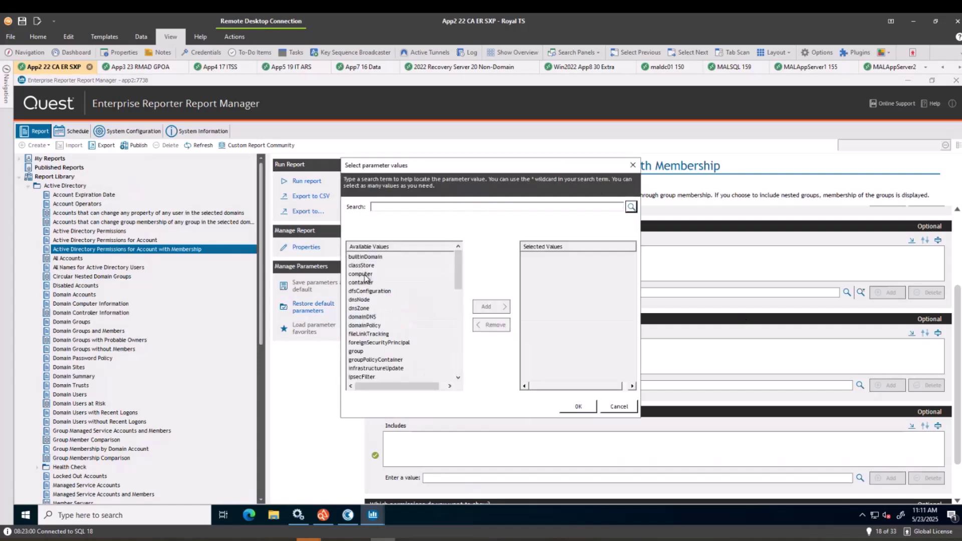
click(365, 275)
ctrl+click(356, 351)
drag(458, 378, 457, 377)
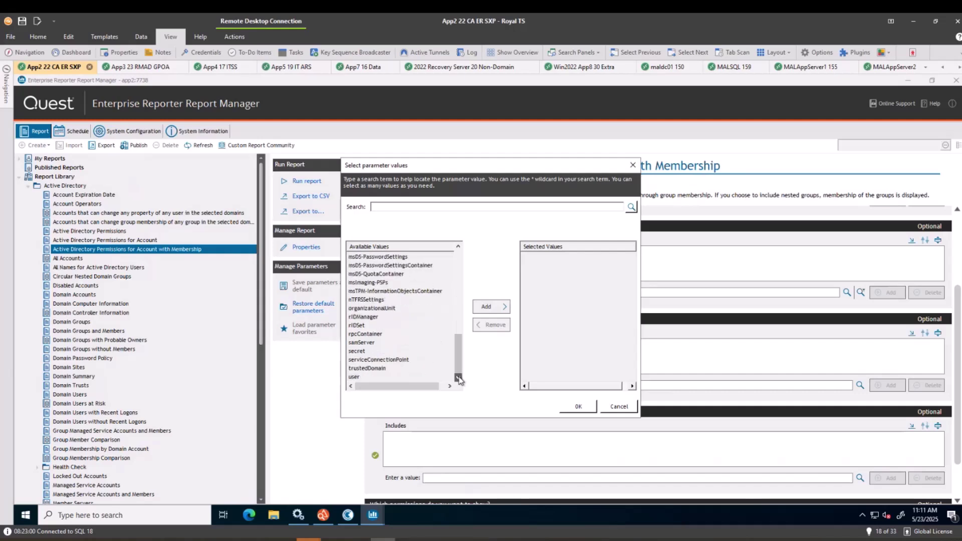
ctrl+click(375, 308)
ctrl+click(355, 375)
click(486, 308)
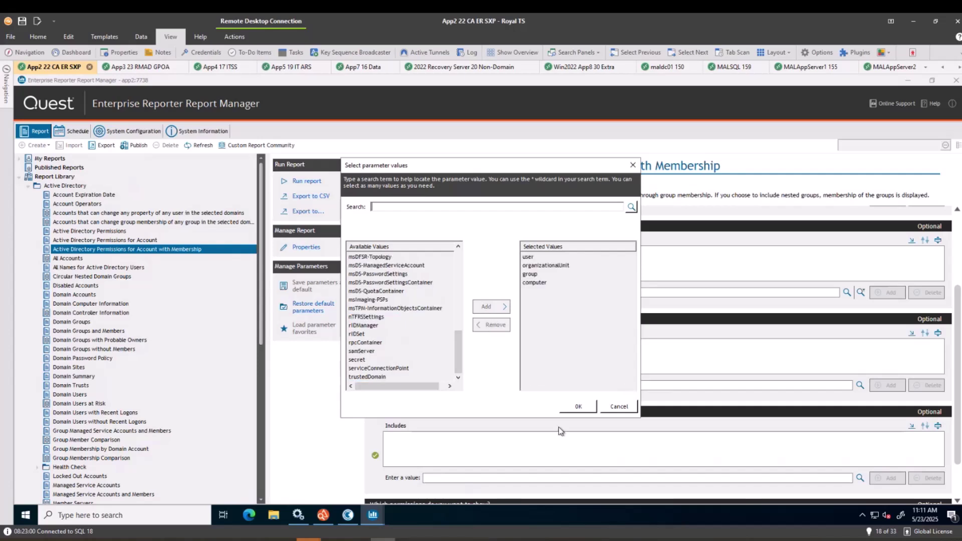
click(577, 406)
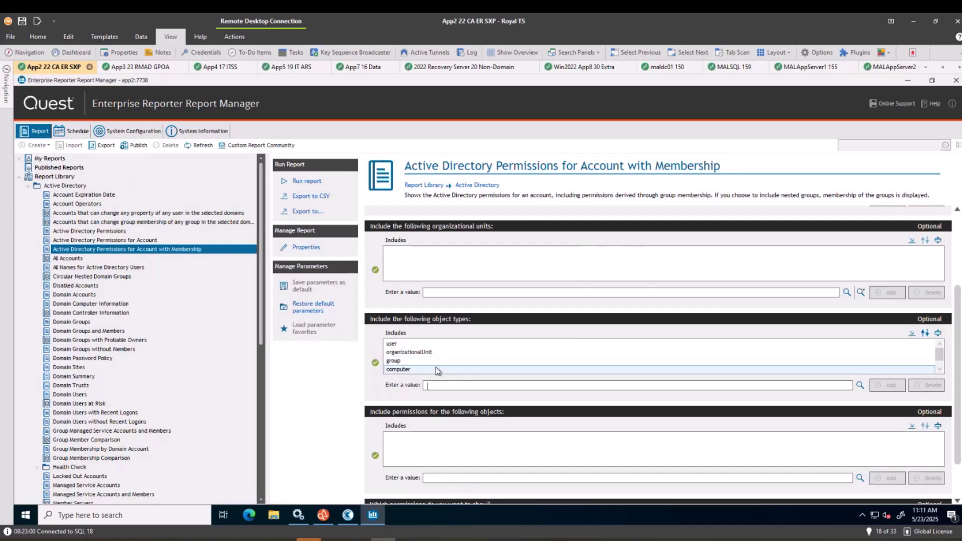
click(432, 384)
Step: Set the handling of nested groups and their members to "Expand Inline excluding members of Domain Users group"
drag(958, 457, 953, 496)
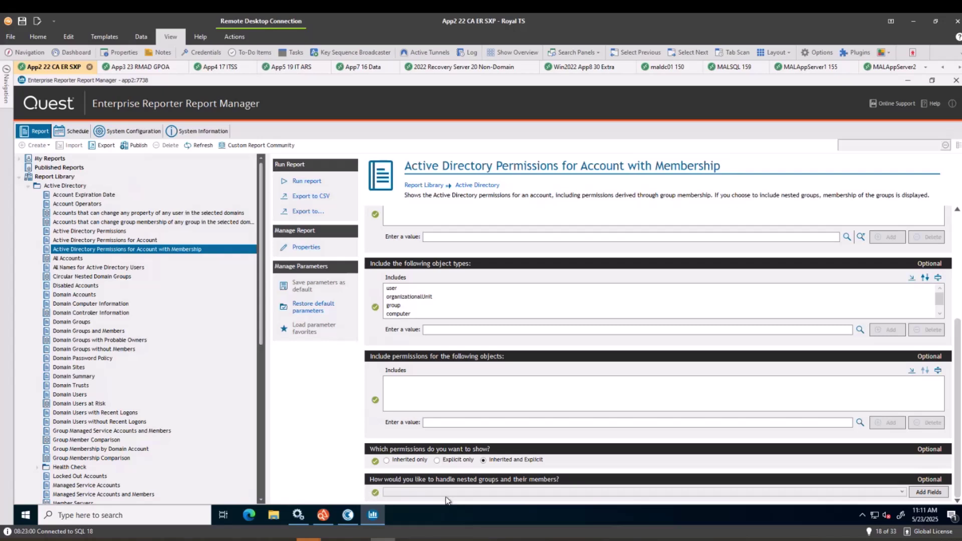
click(903, 492)
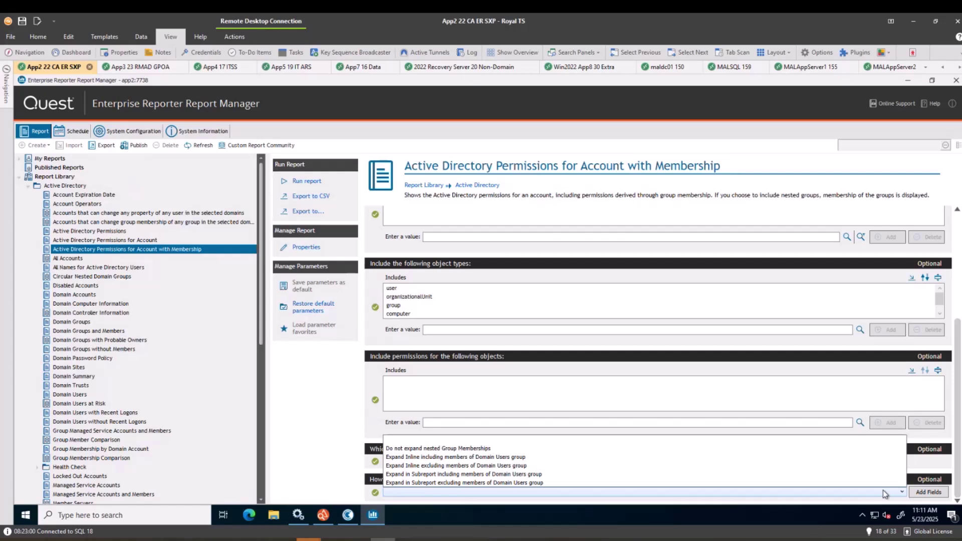
click(512, 466)
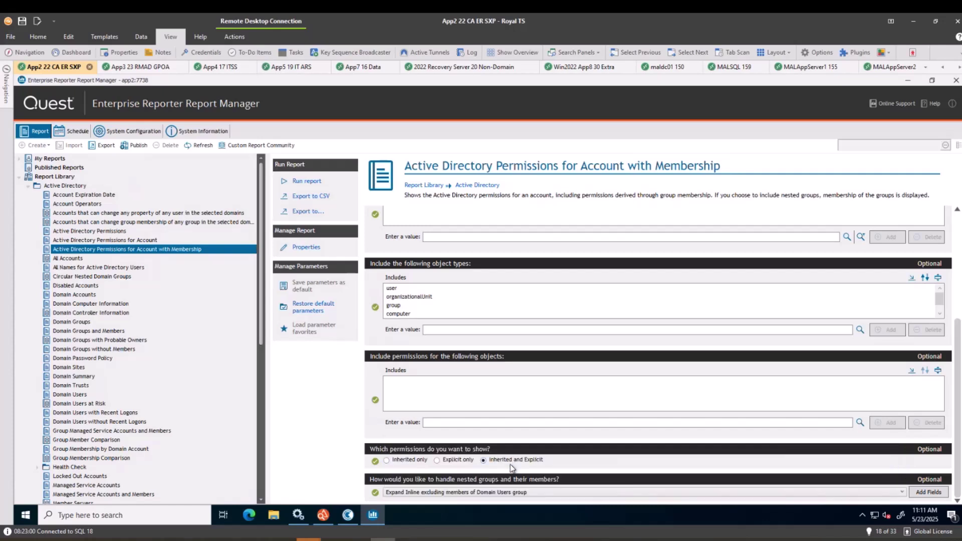
Step: Run the permissions report with the chosen parameters and maximize its print preview
scroll(494, 284, up, 3)
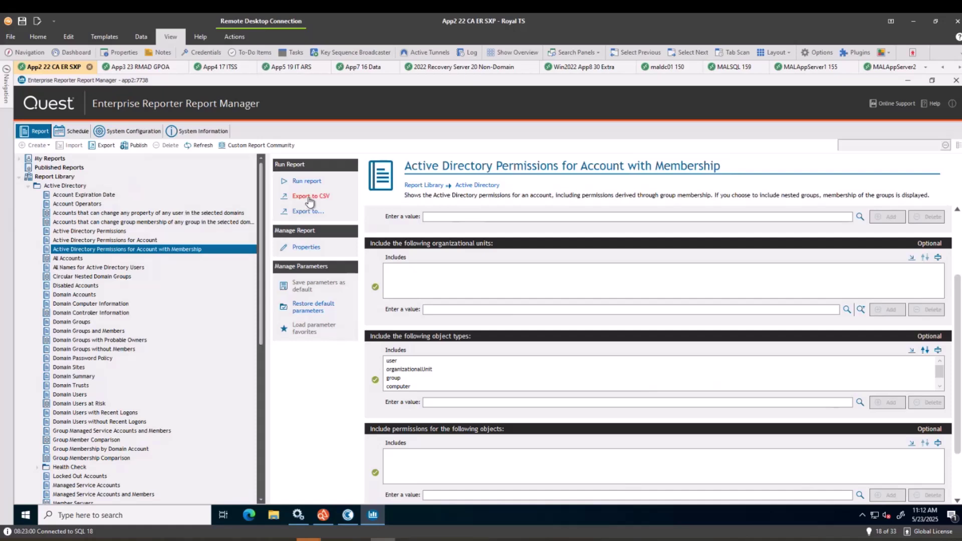
click(309, 182)
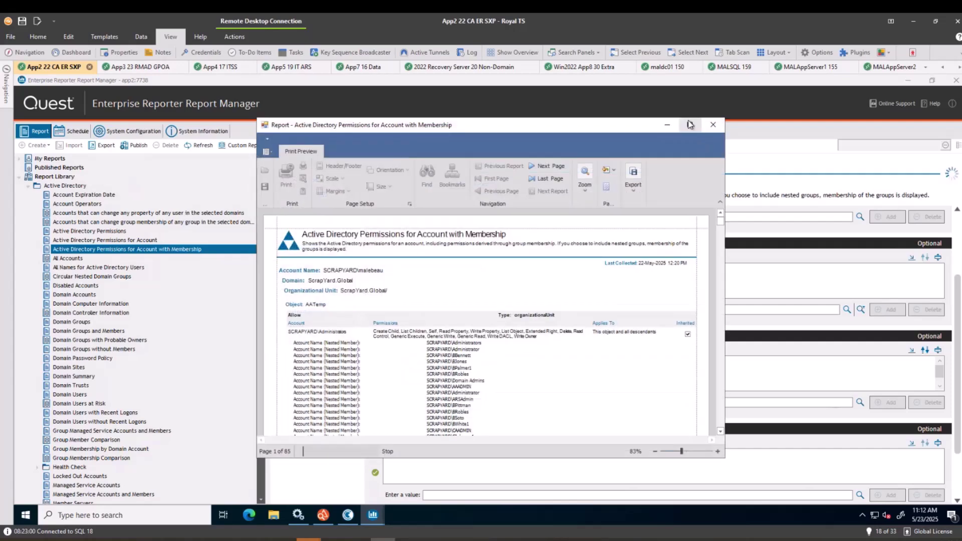
click(687, 127)
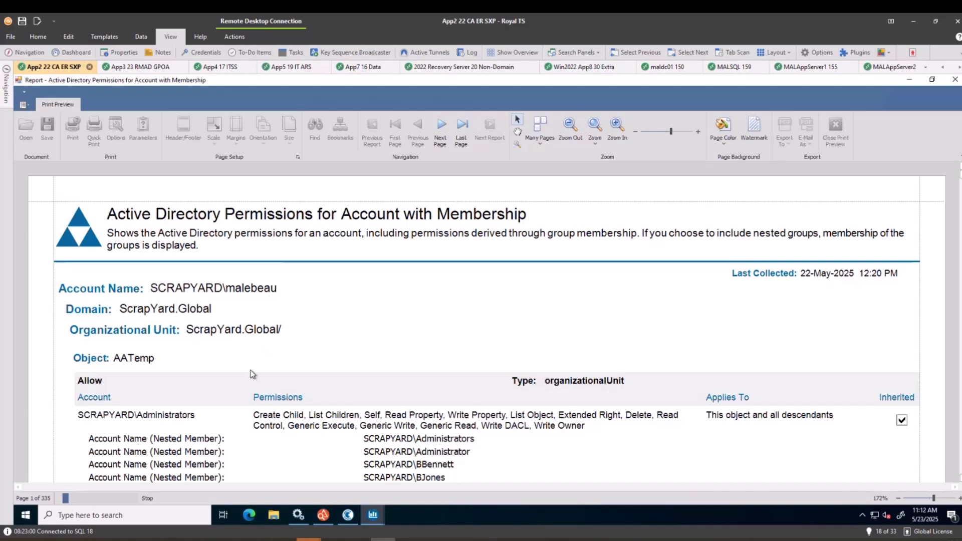
Step: Review the nested members and inherited permissions listed for the AATemp object on the report's first page, and close the preview
scroll(253, 374, down, 3)
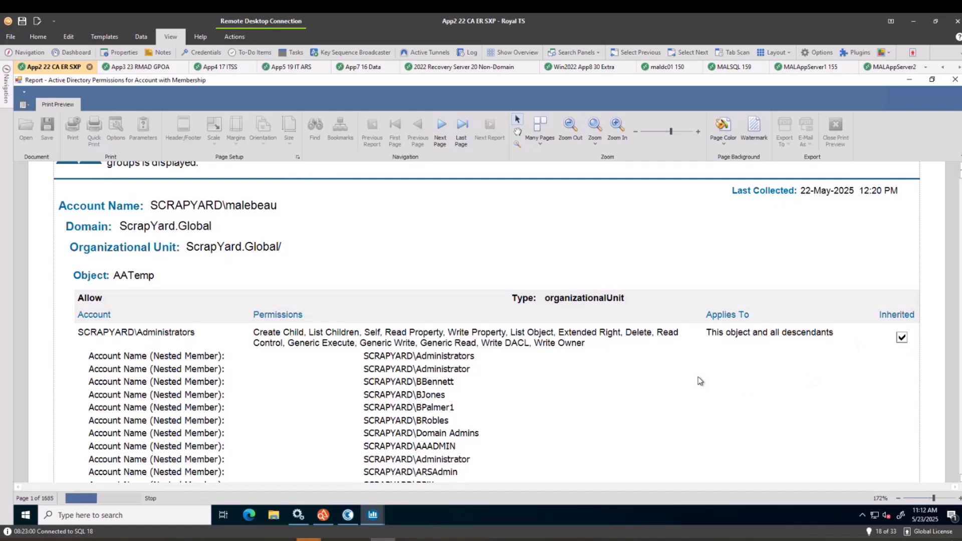
scroll(699, 378, down, 2)
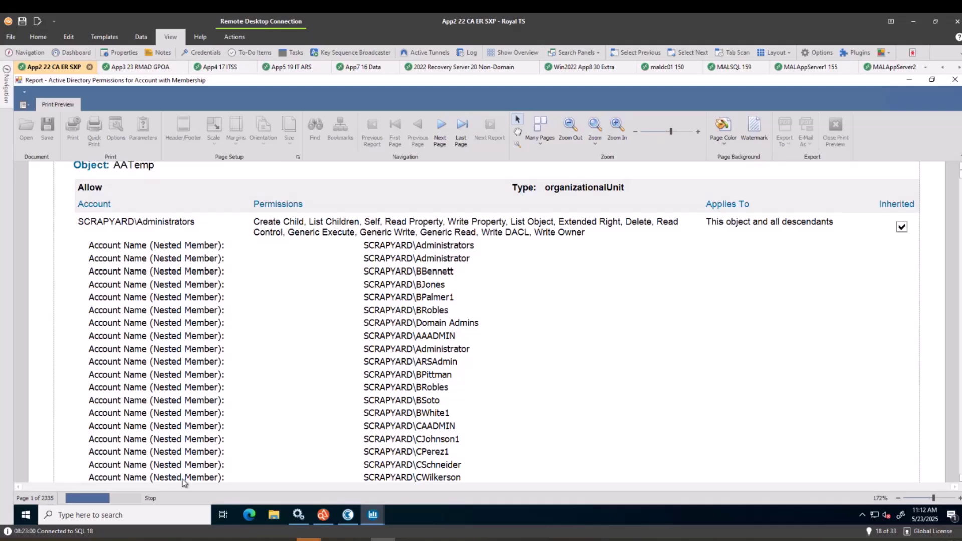
scroll(791, 264, down, 3)
scroll(792, 265, down, 3)
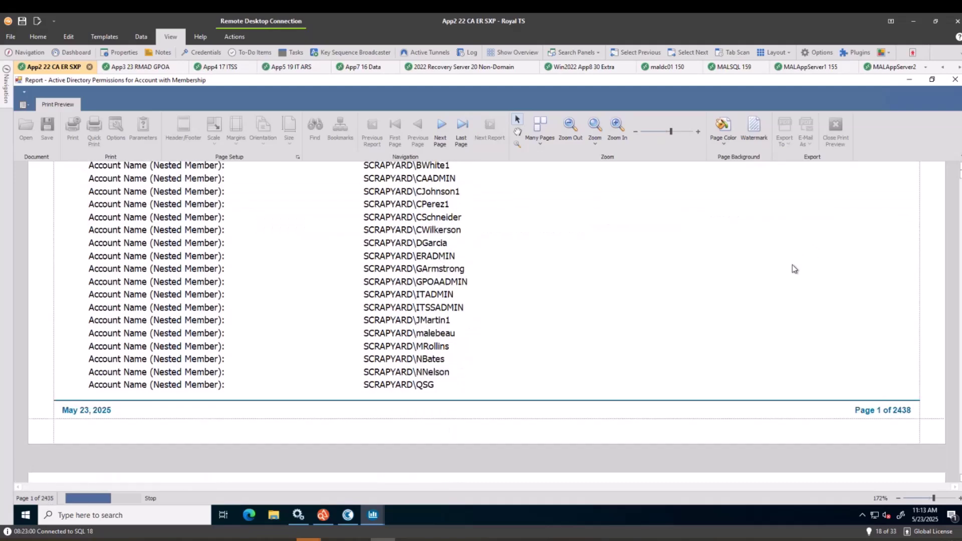
click(955, 80)
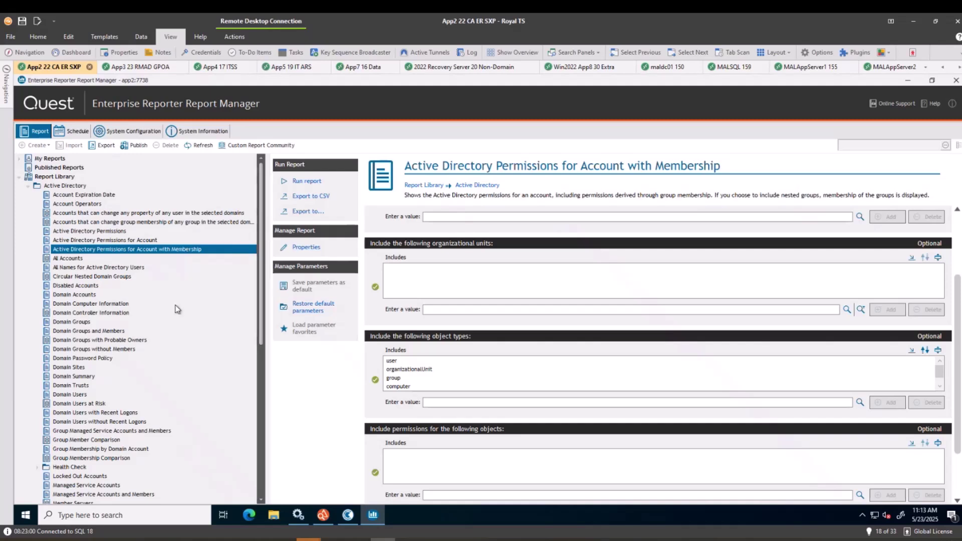
Step: Expand the Health Check folder and its Computer subfolder in the Active Directory library, and browse the Active Directory, Computer and User reports
scroll(177, 309, down, 2)
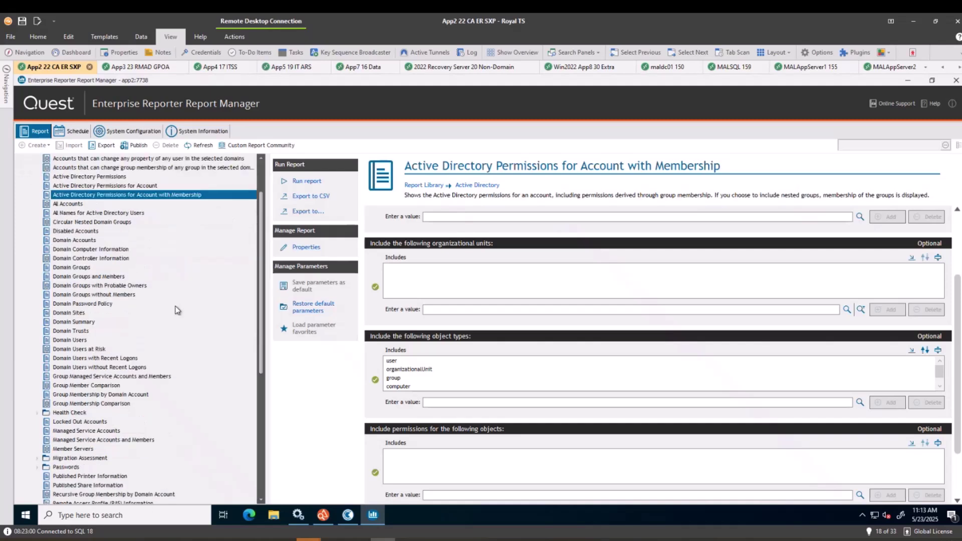
click(38, 412)
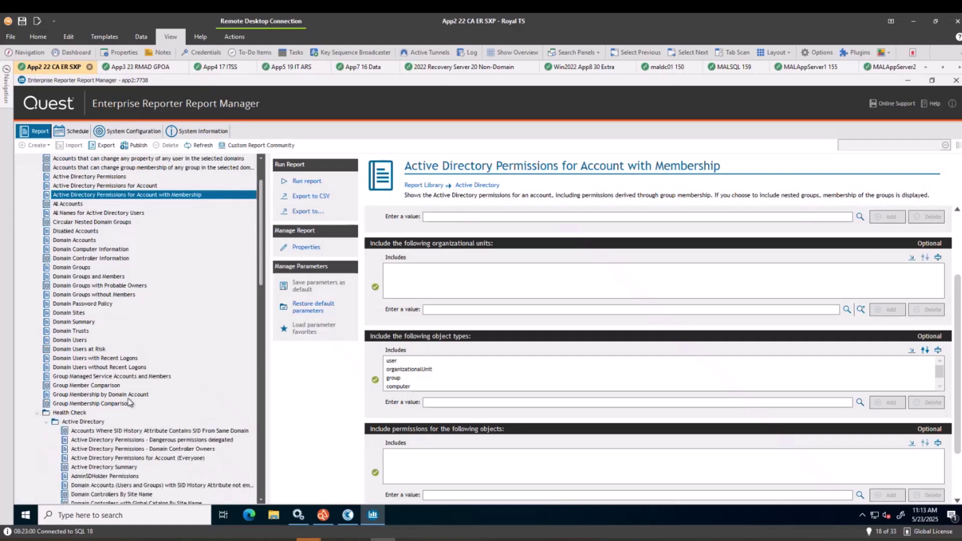
scroll(129, 402, down, 7)
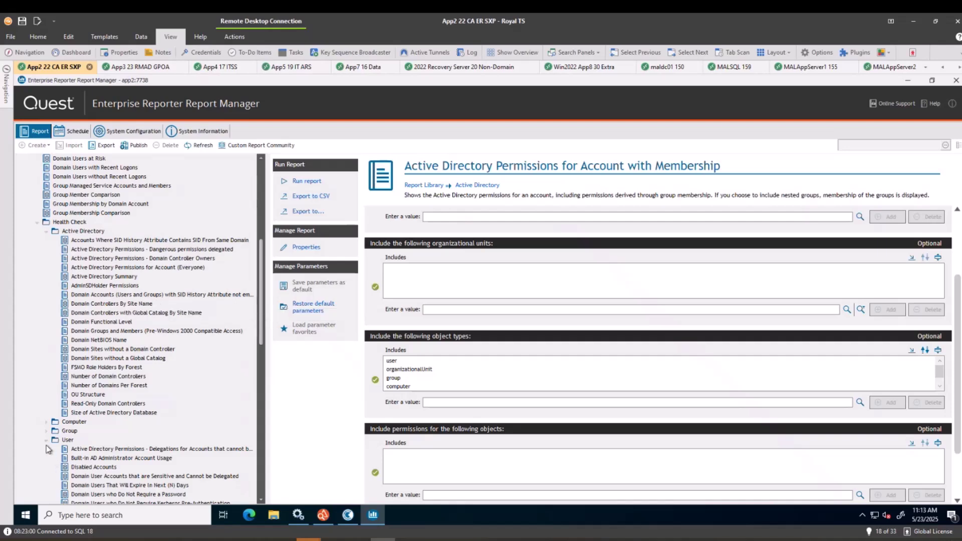
click(47, 422)
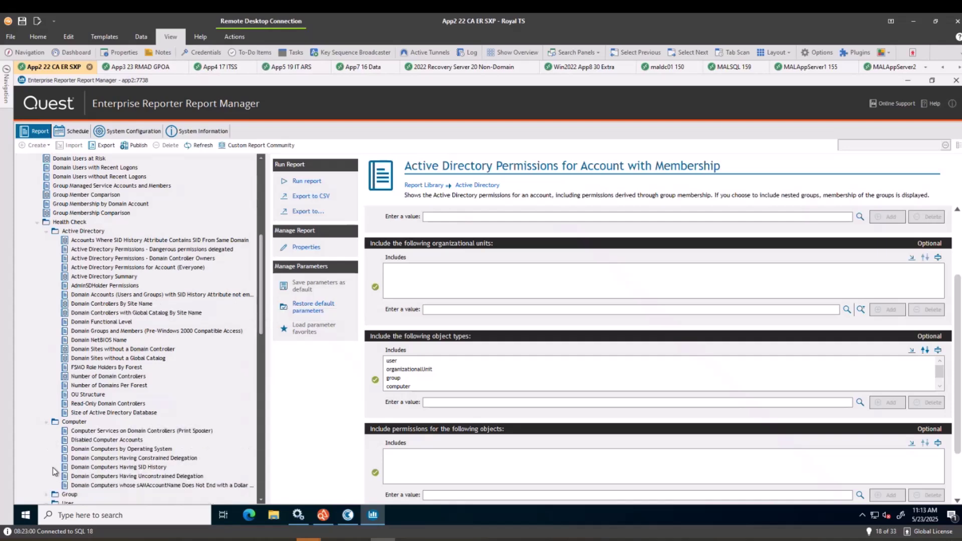
scroll(54, 468, down, 5)
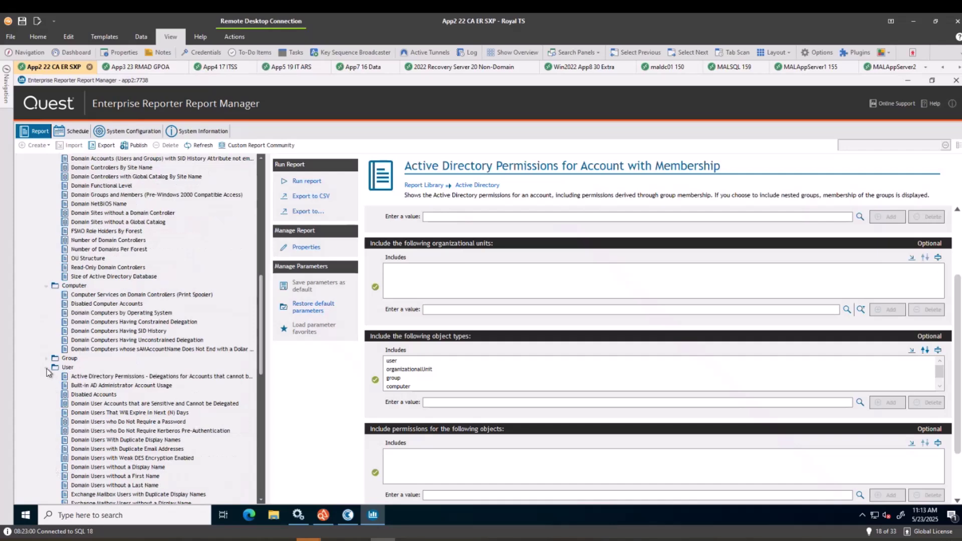
scroll(40, 400, down, 8)
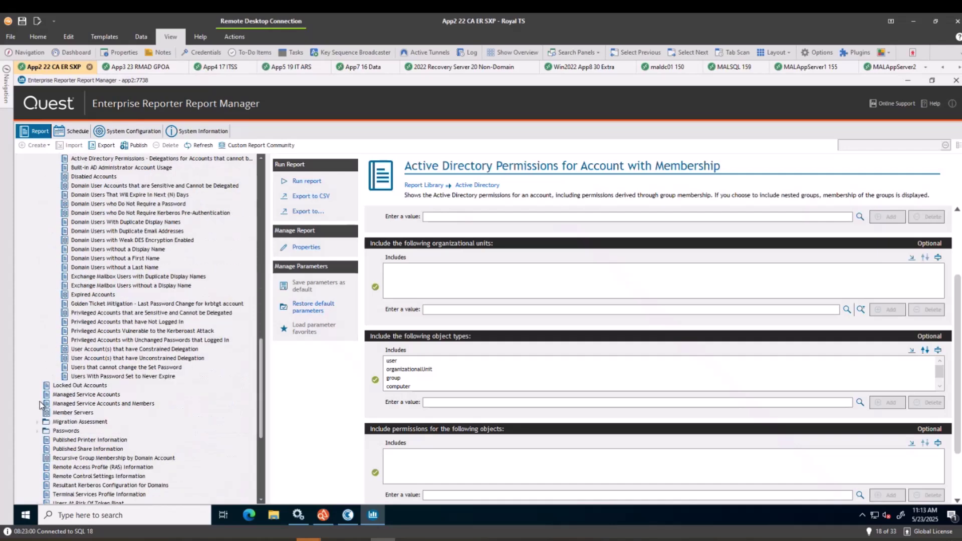
Step: Expand the Migration Assessment and Passwords folders of the Active Directory library and look through their reports
click(45, 422)
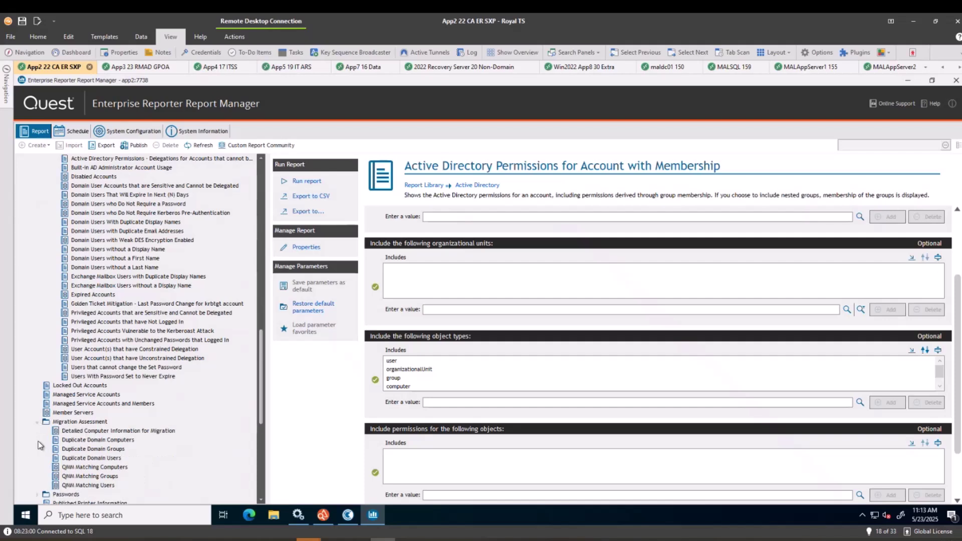
scroll(40, 445, down, 1)
scroll(40, 445, down, 2)
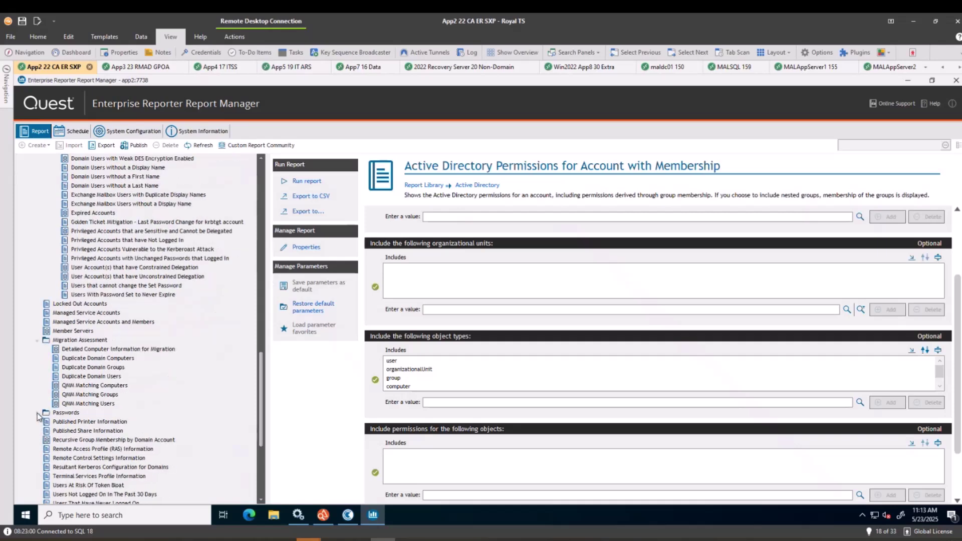
click(37, 413)
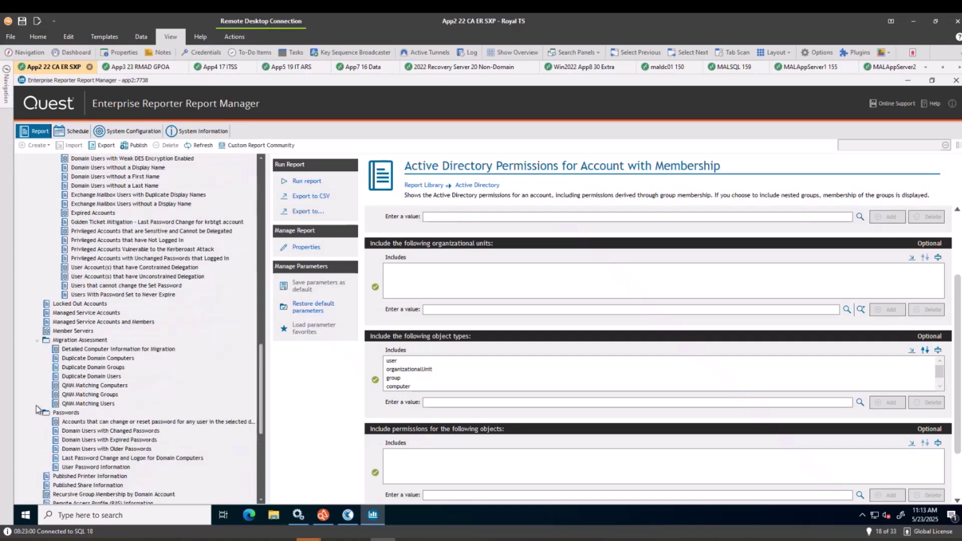
scroll(37, 410, down, 5)
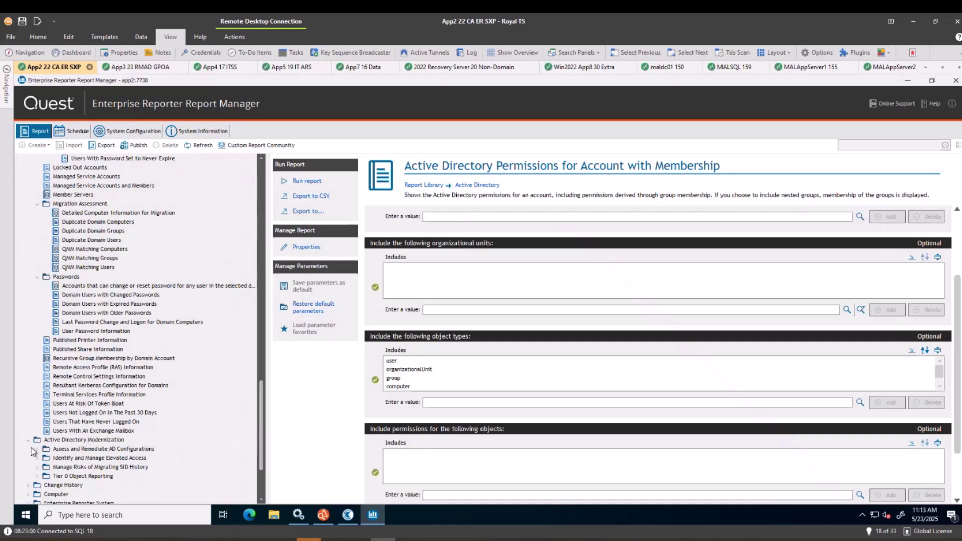
Step: Browse the Active Directory Modernization reports under Assess and Remediate AD Configurations and Identify and Manage Elevated Access
scroll(35, 447, down, 1)
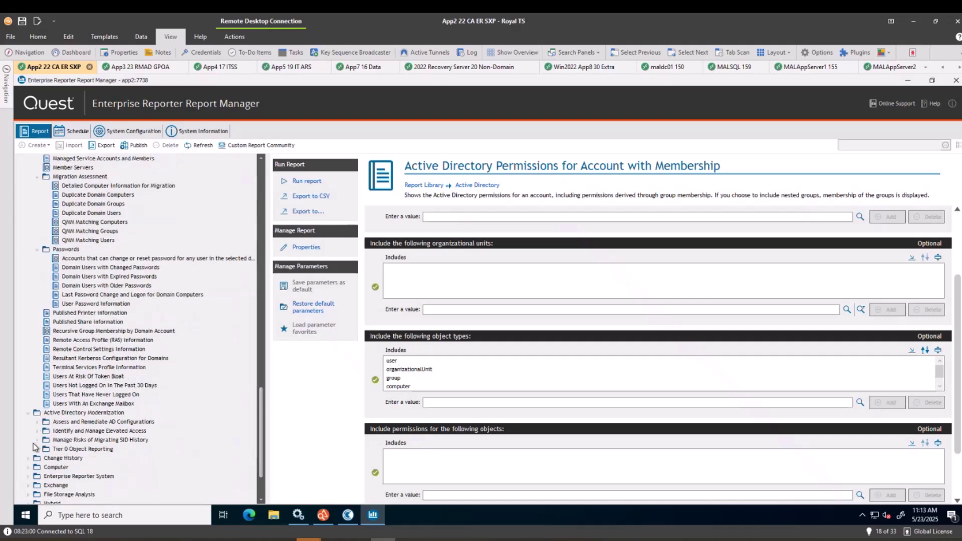
scroll(35, 447, down, 2)
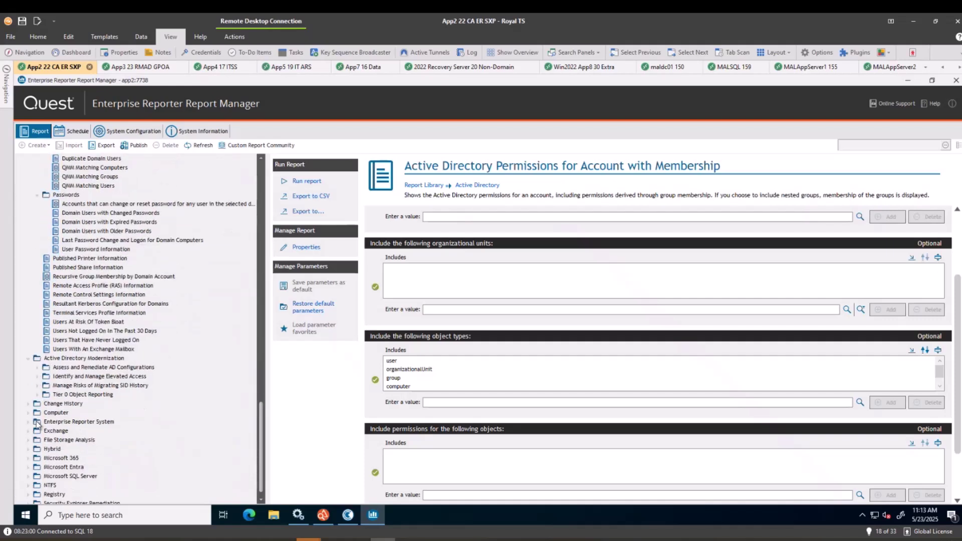
click(37, 368)
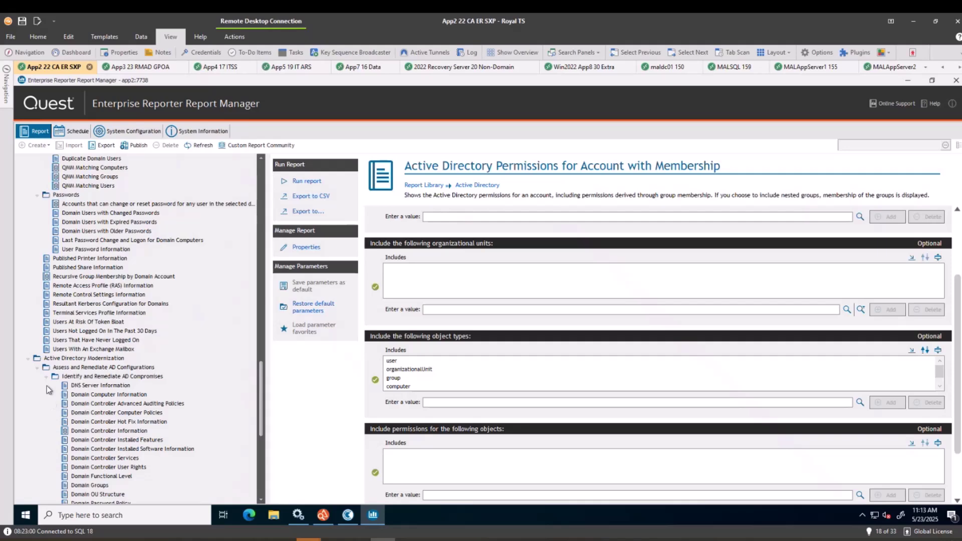
scroll(47, 396, down, 1)
scroll(47, 396, down, 5)
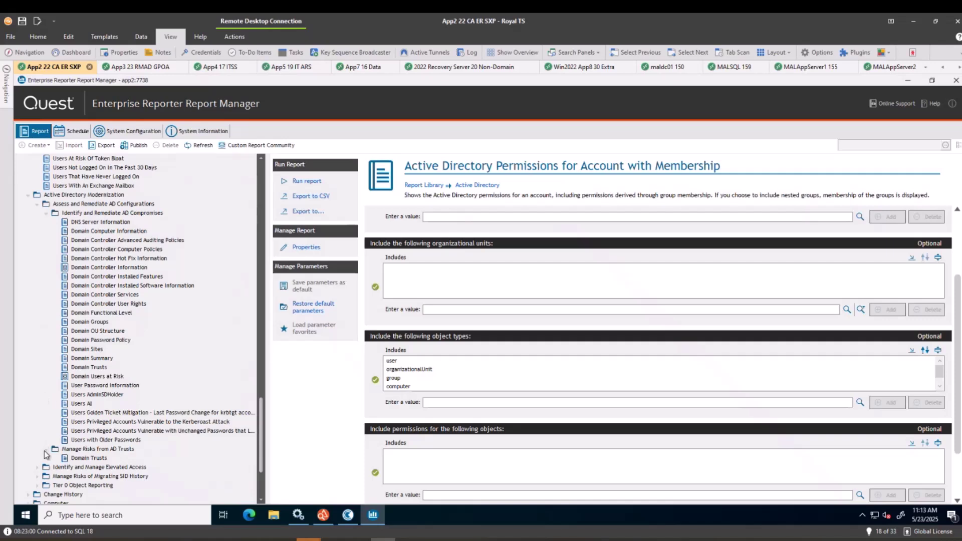
click(47, 449)
click(46, 450)
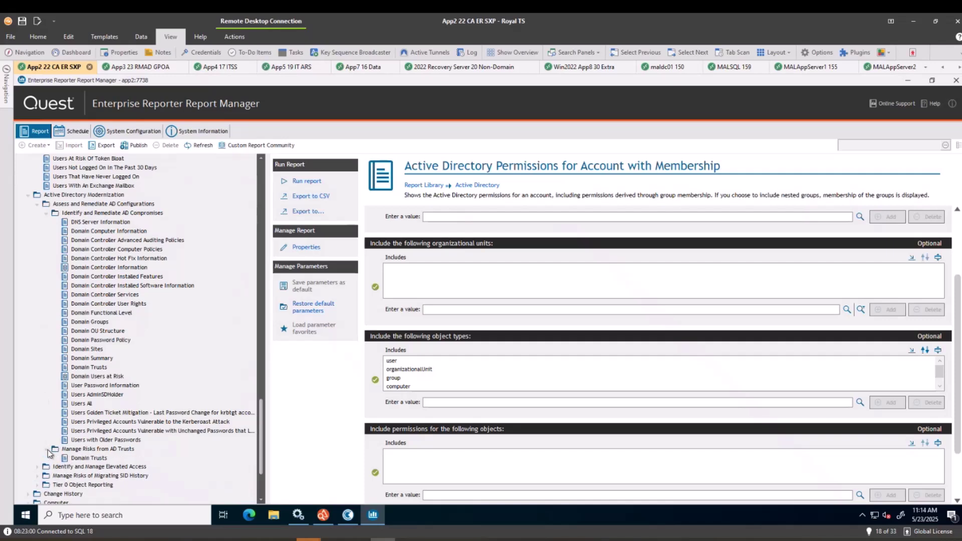
click(38, 467)
scroll(88, 447, down, 3)
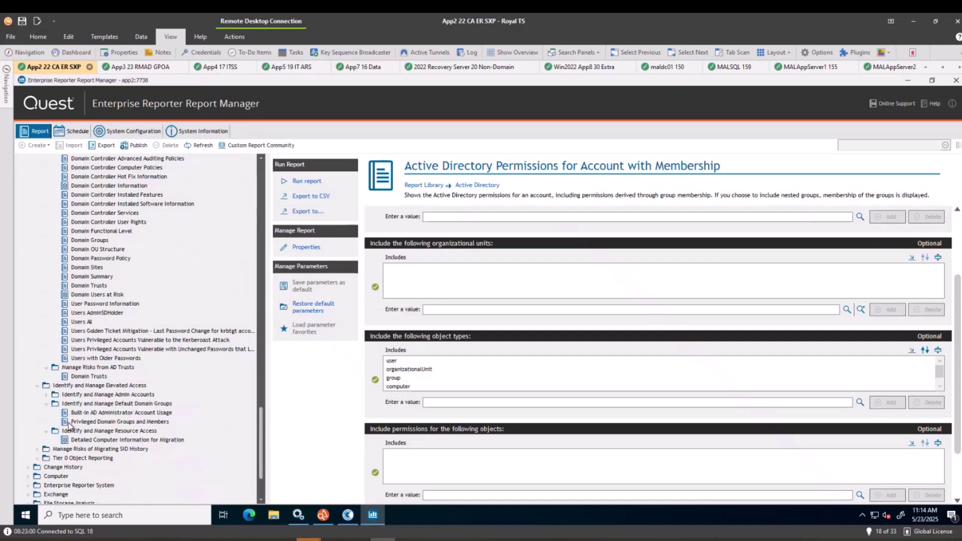
scroll(69, 425, down, 3)
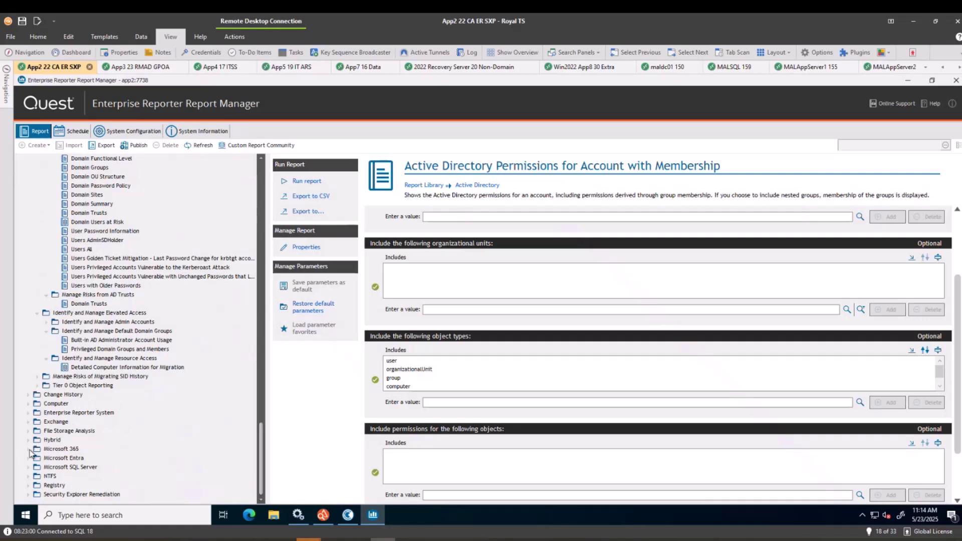
Step: Expand the Microsoft 365 and NTFS report folders, including NTFS Permissions, and look through their contents
click(29, 449)
scroll(135, 465, down, 2)
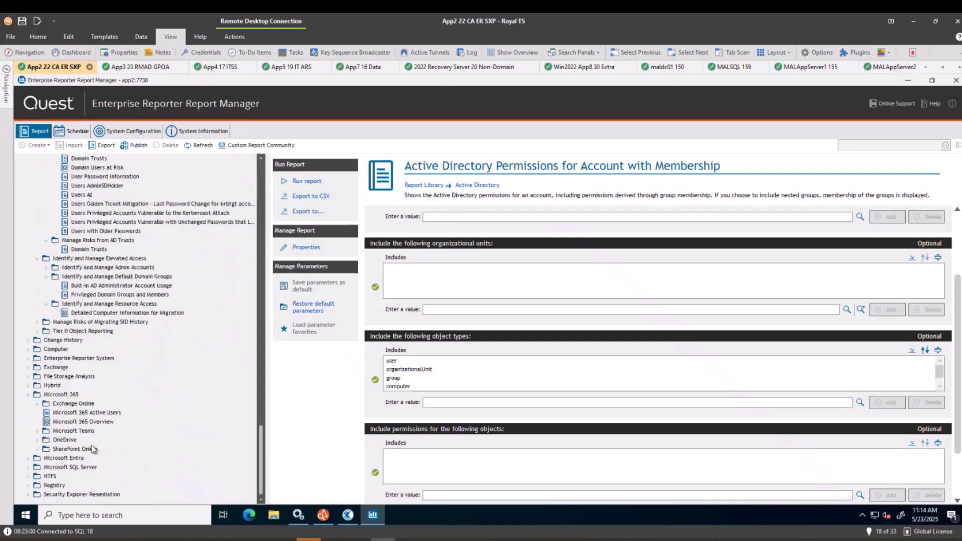
click(28, 477)
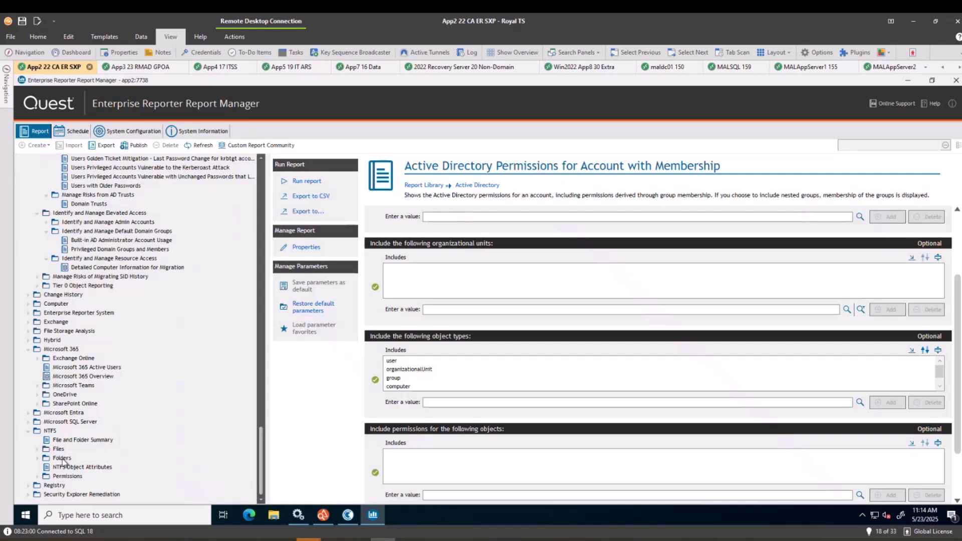
click(37, 476)
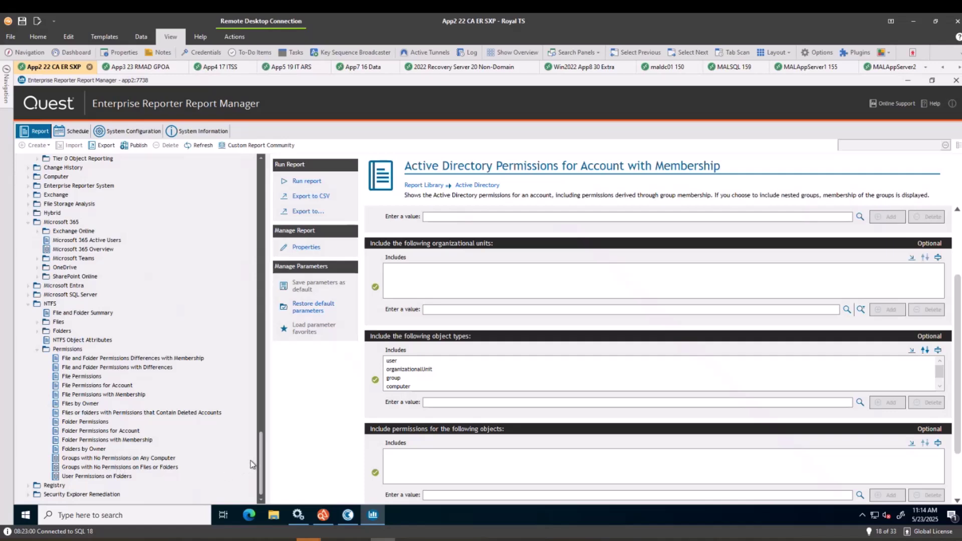
Step: Collapse the library's Active Directory folder and browse the Custom Reports and Scrapyard Domain Reports folders under My Reports
drag(260, 455, 266, 180)
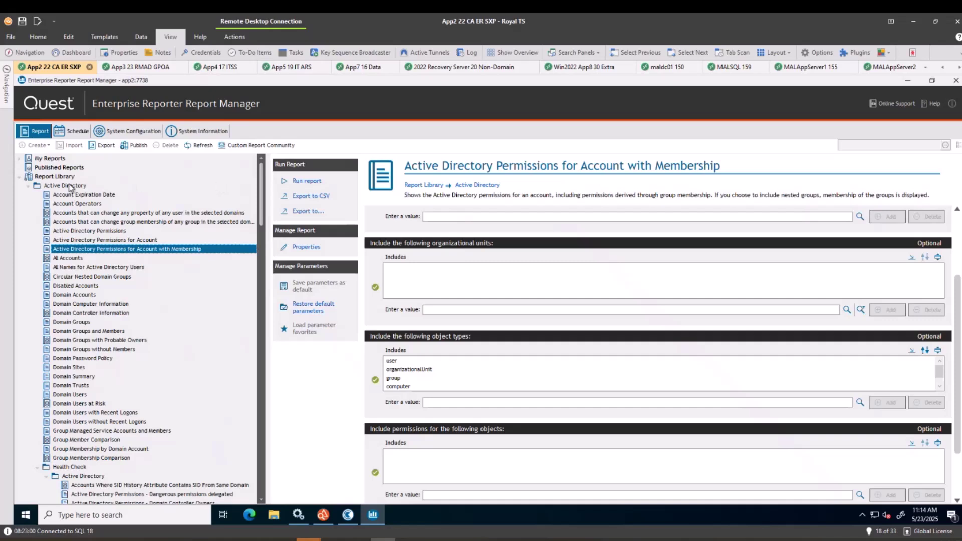
click(28, 186)
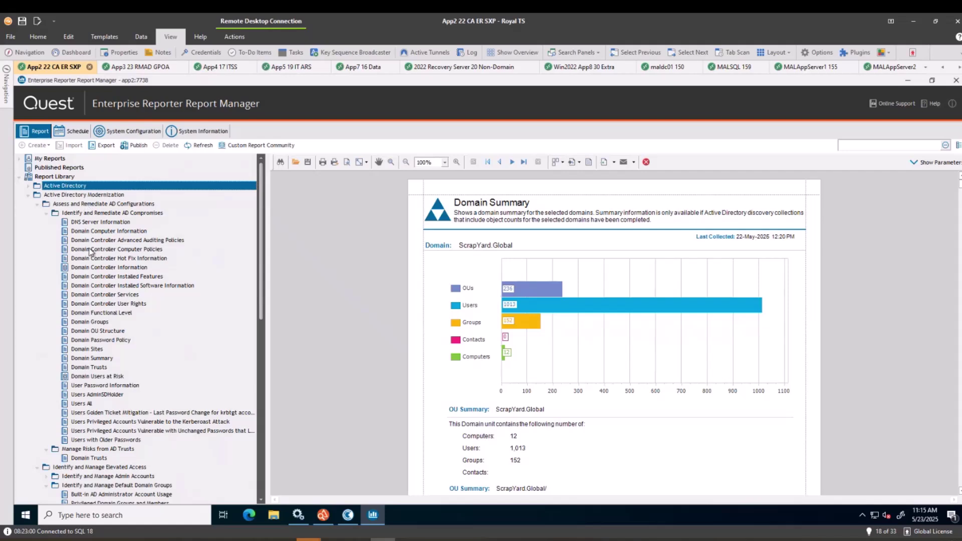
click(55, 159)
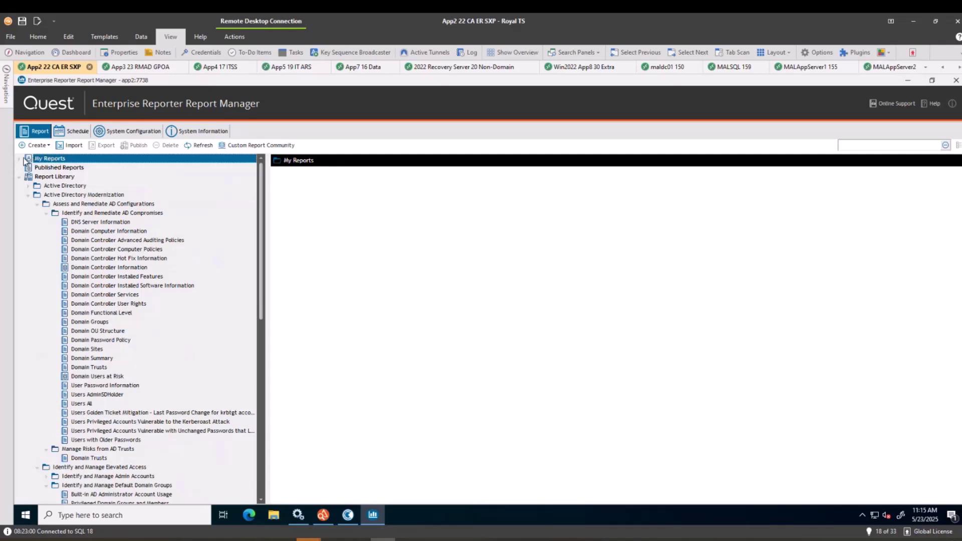
click(20, 159)
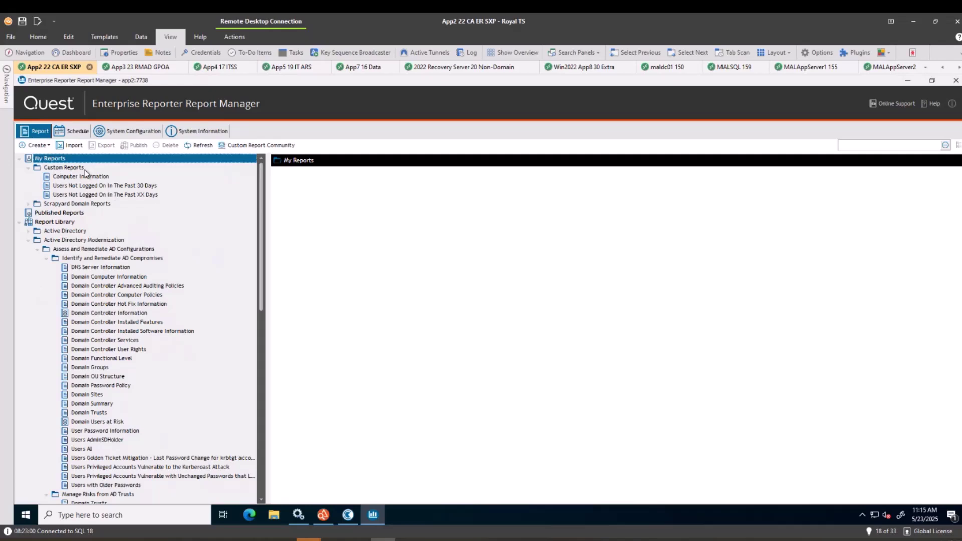
click(28, 205)
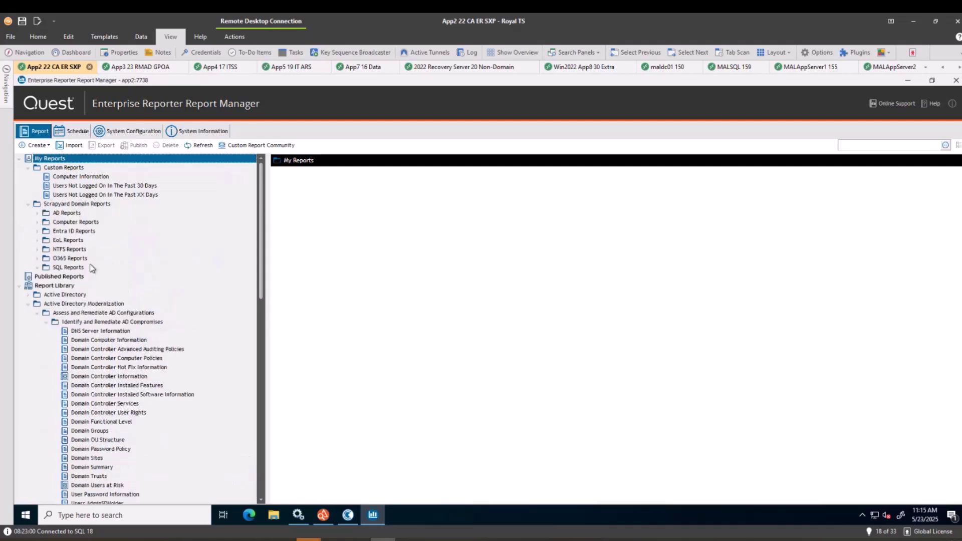
click(28, 205)
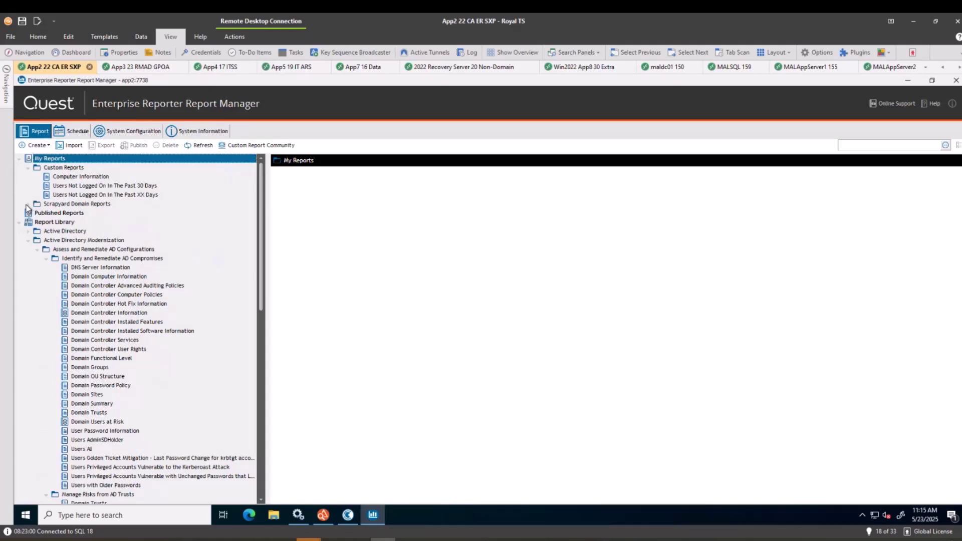
Step: Open the custom report Users Not Logged On In The Past 30 Days and include the ScrapYard.Global domain
click(73, 187)
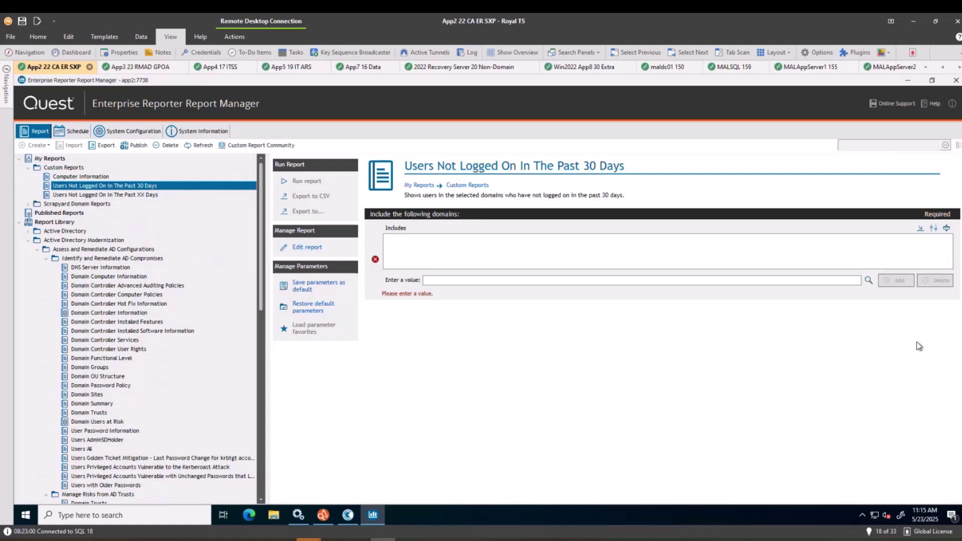
click(868, 280)
click(630, 206)
double_click(369, 257)
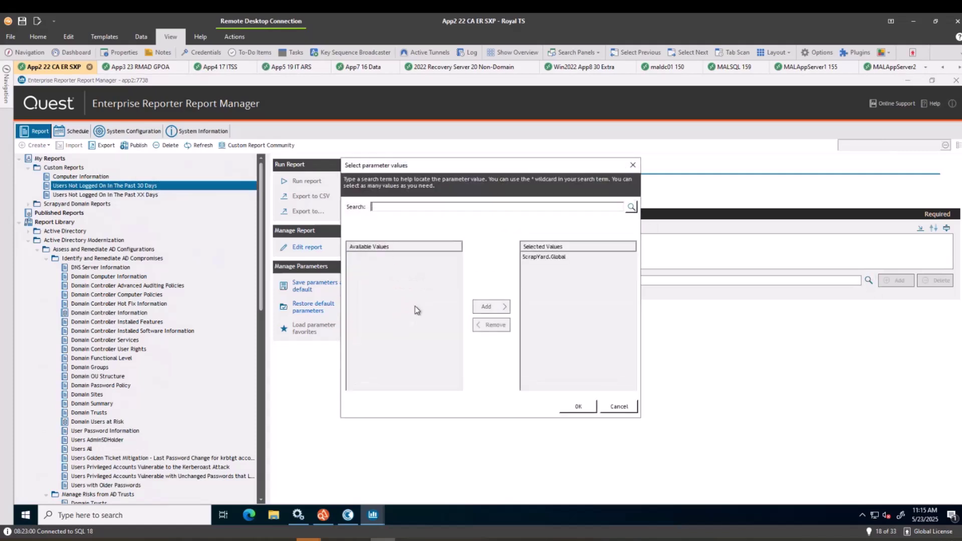
click(578, 407)
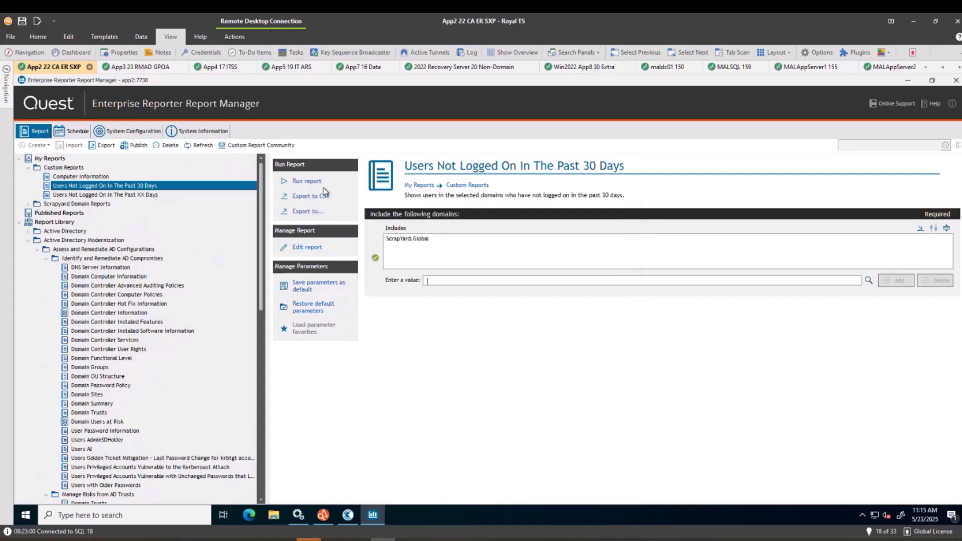
Step: Run the Users Not Logged On In The Past 30 Days report, review the start of its first page, and close the preview
click(309, 181)
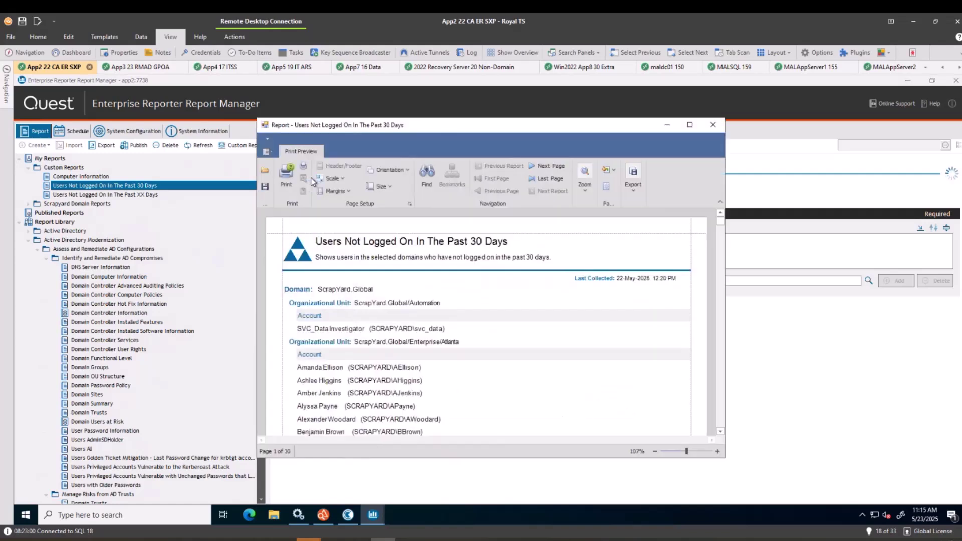
scroll(403, 351, down, 2)
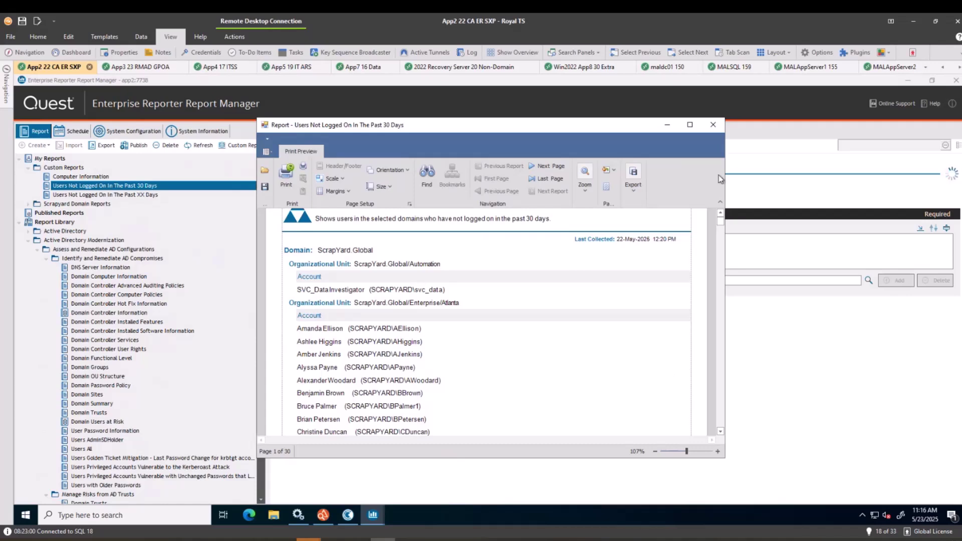
click(715, 125)
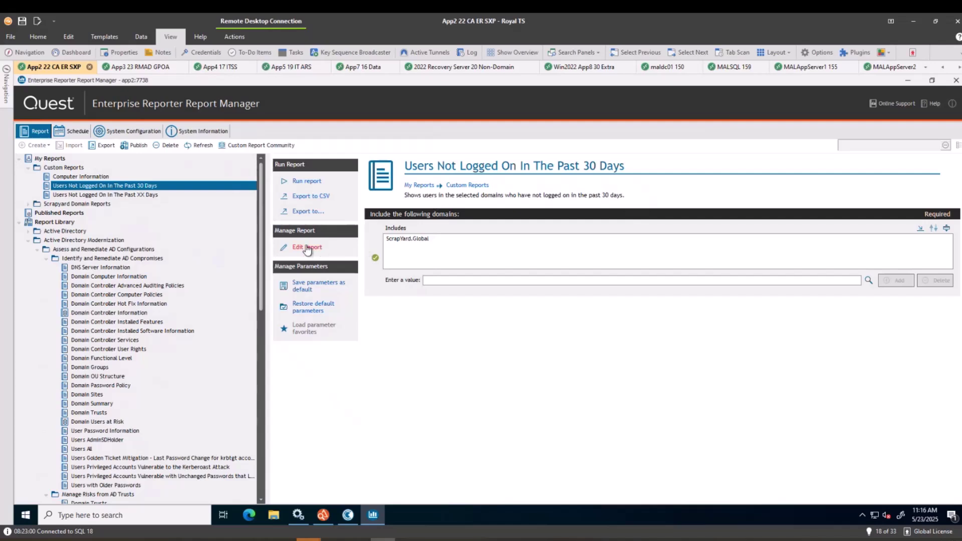
Step: Open the Users Not Logged On In The Past 30 Days definition for editing and add the Domain User field Is Disabled to its selected fields
click(307, 248)
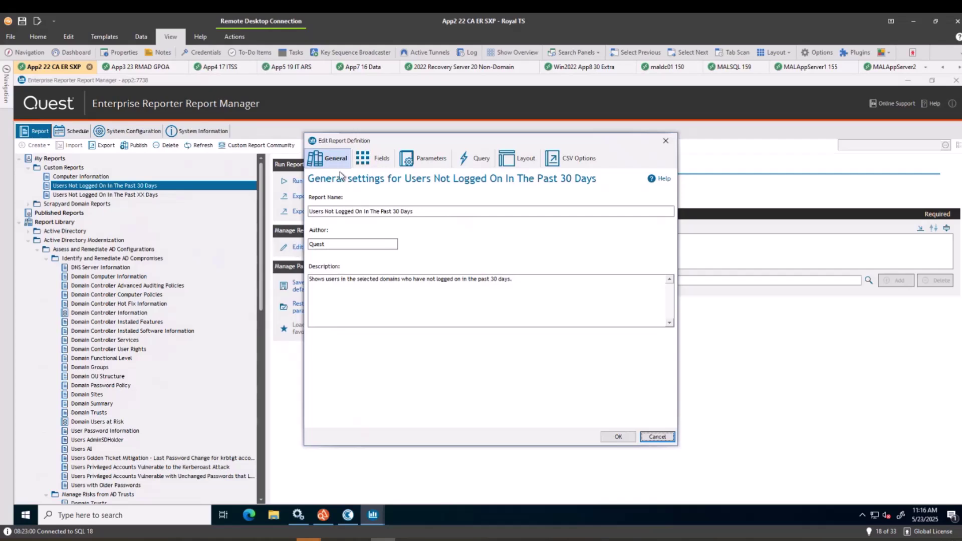
click(375, 158)
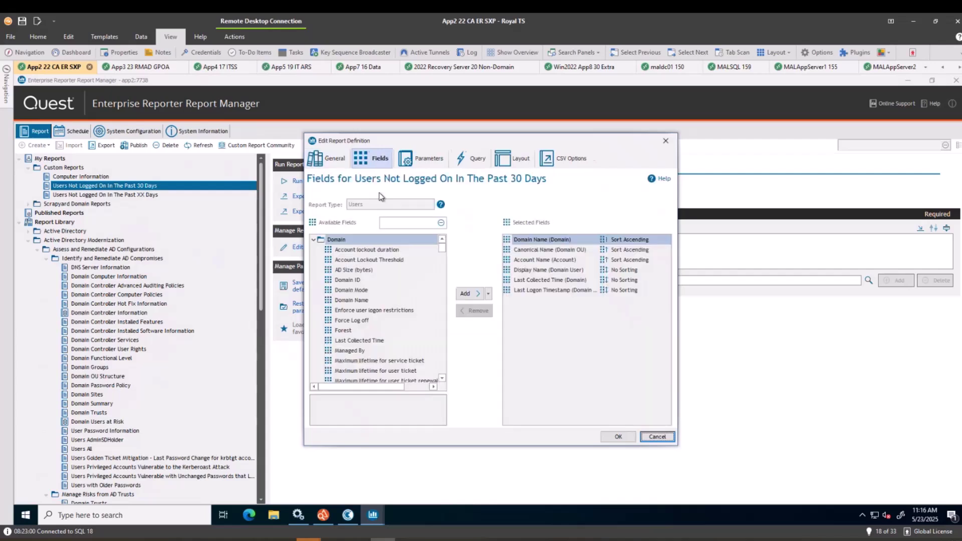
scroll(398, 258, down, 3)
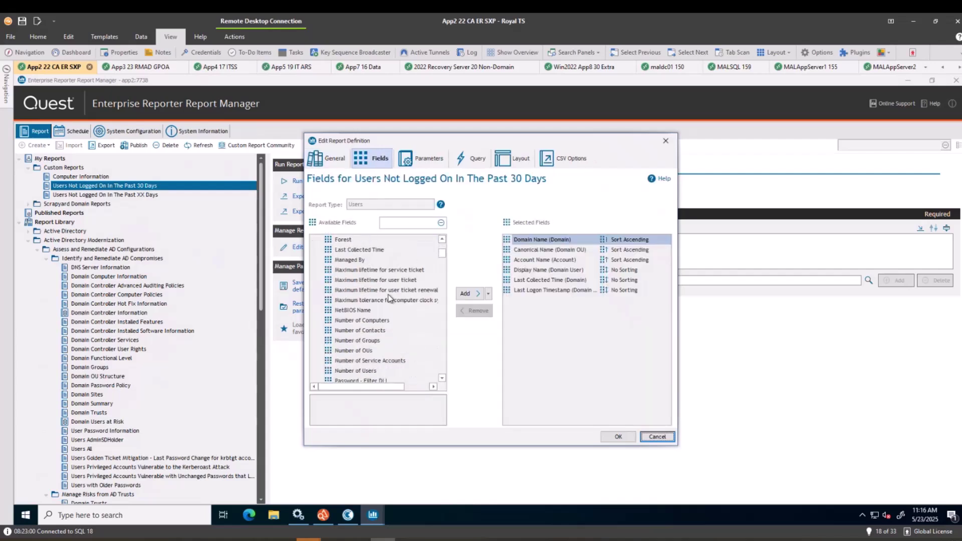
scroll(388, 303, down, 4)
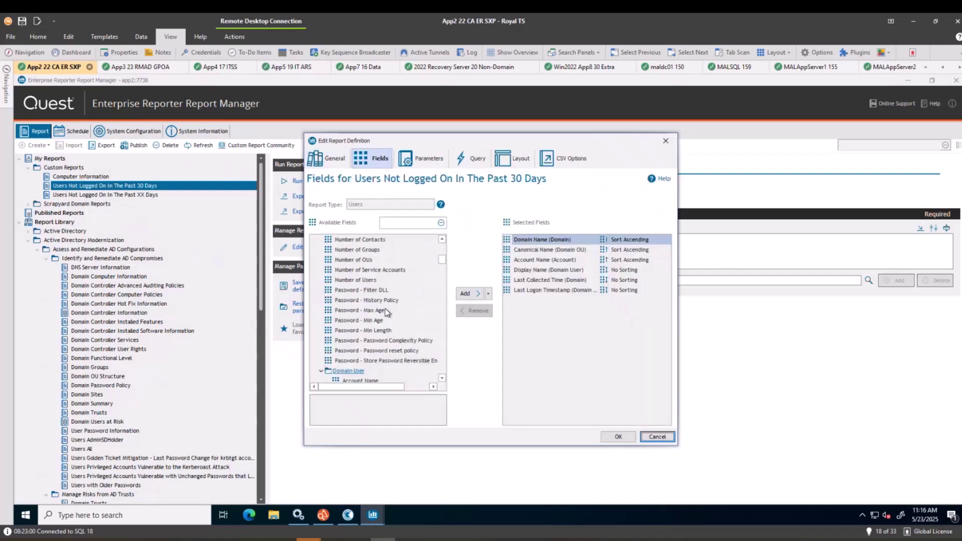
scroll(385, 314, down, 2)
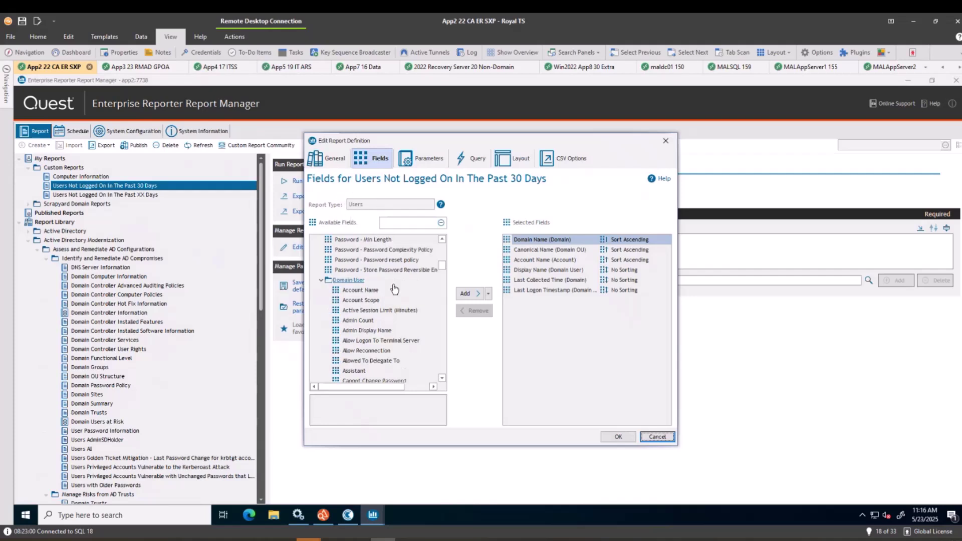
scroll(395, 296, down, 4)
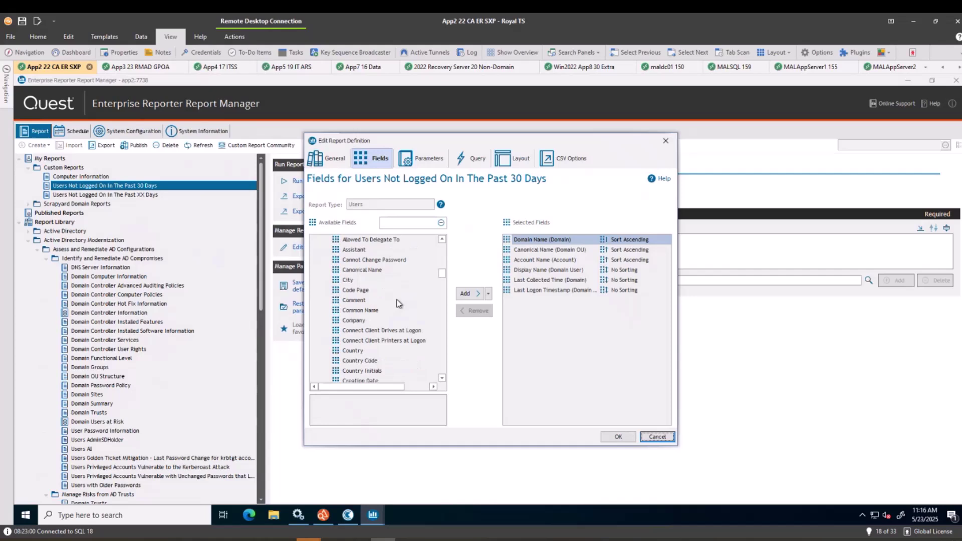
scroll(396, 300, down, 3)
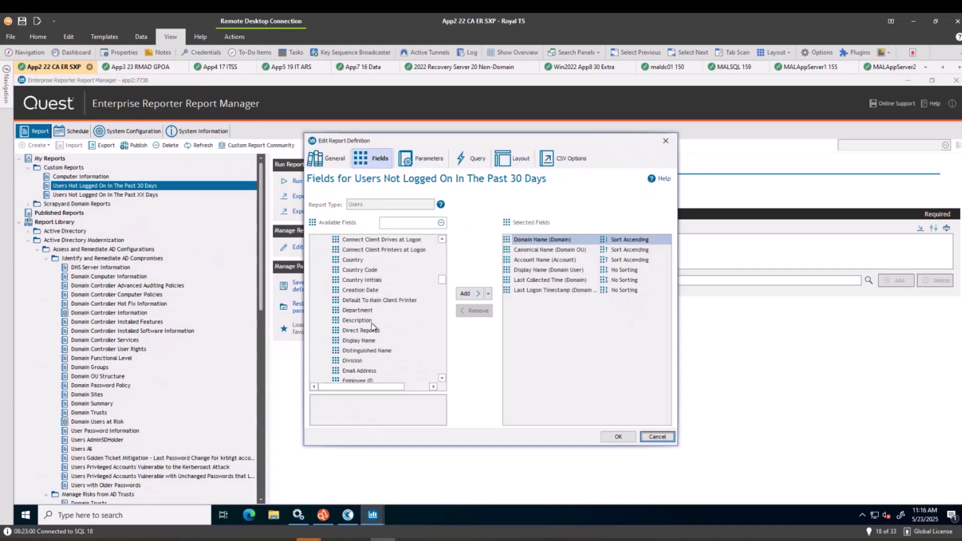
scroll(373, 326, down, 6)
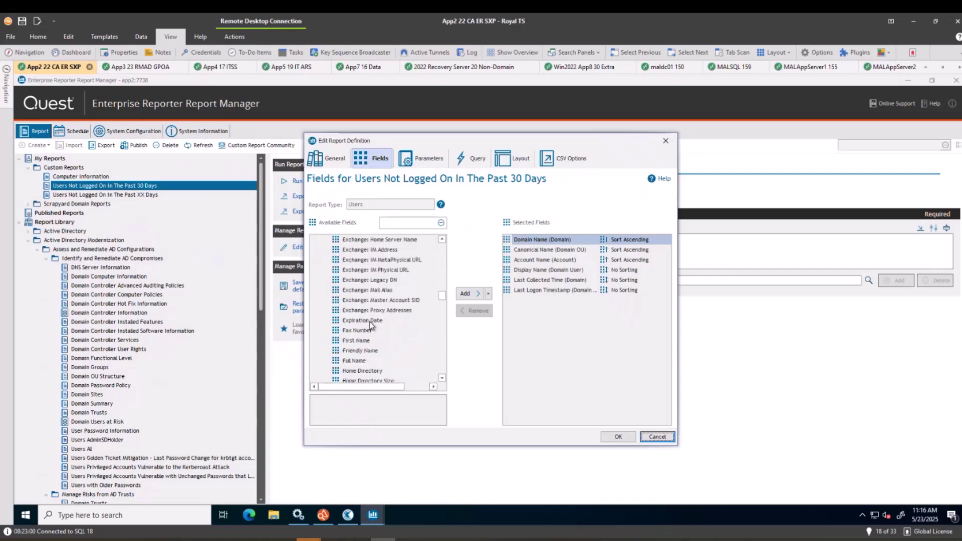
scroll(379, 347, down, 1)
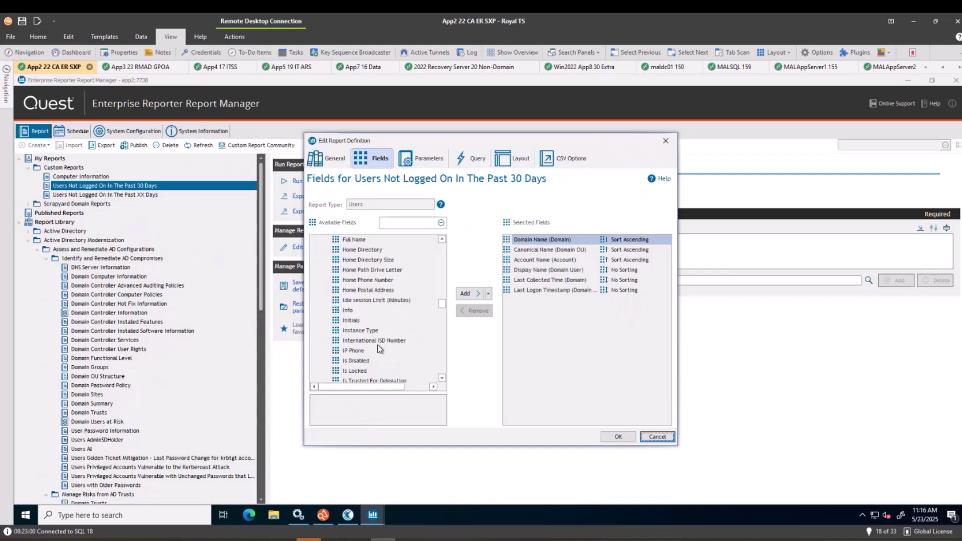
click(374, 358)
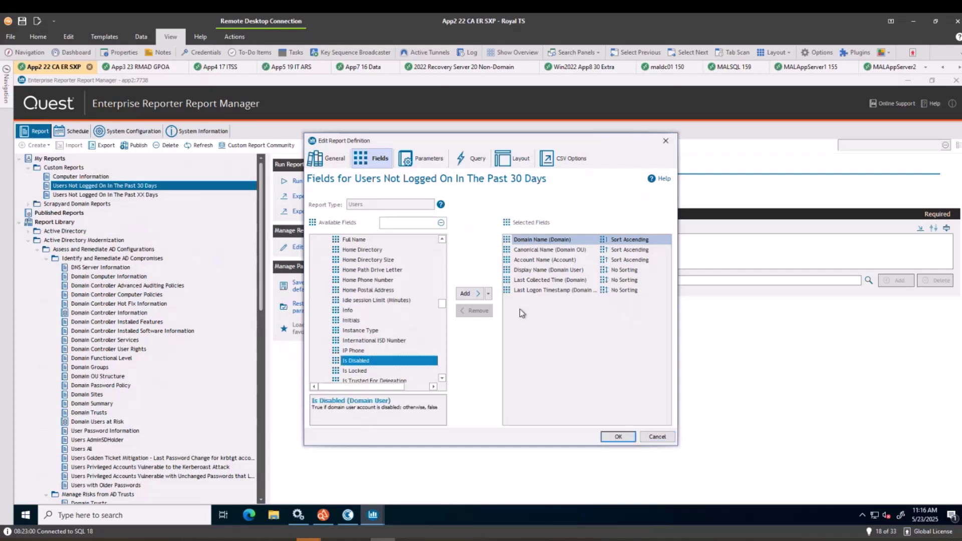
click(467, 294)
click(528, 332)
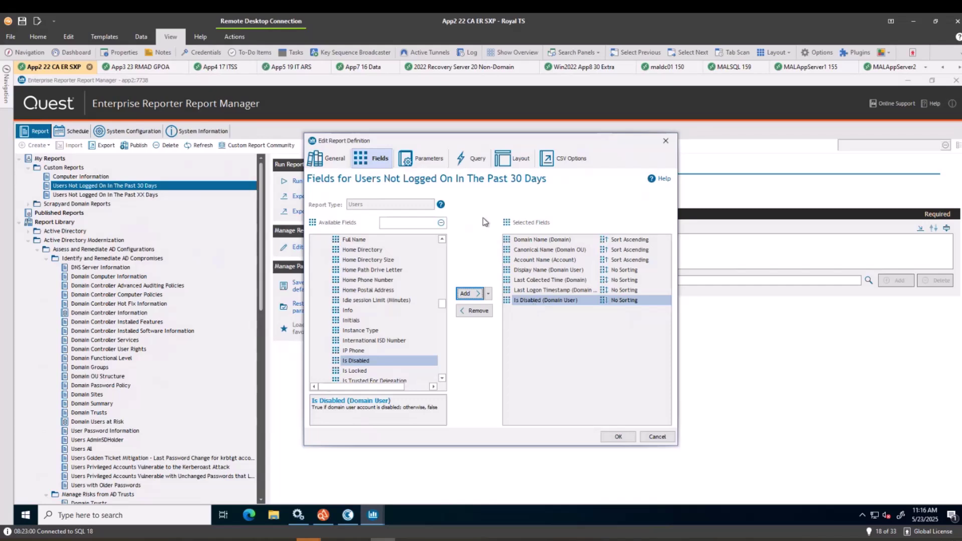
Step: Examine the report's parameters and the usage options of the hidden Last Logon Timestamp parameter, cancelling out without changes
click(427, 160)
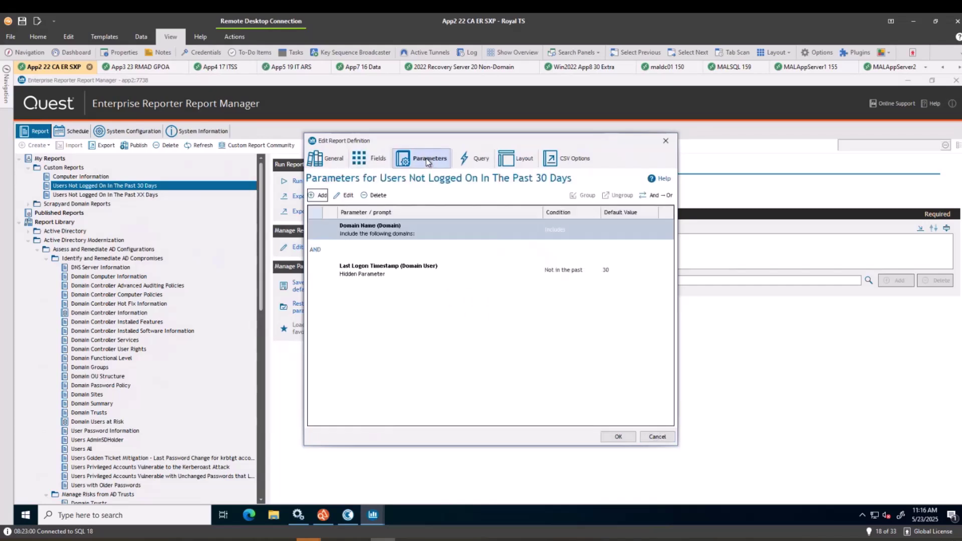
drag(441, 138, 673, 231)
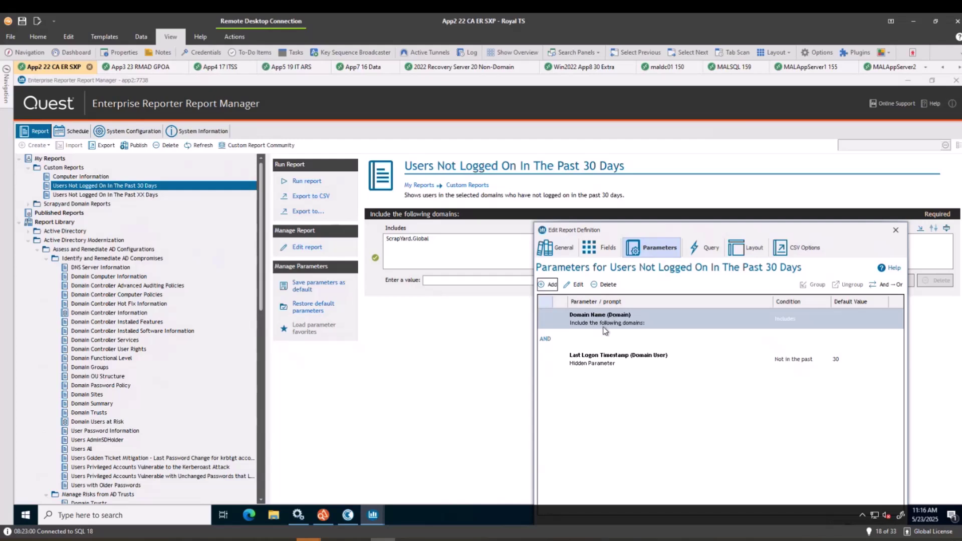
click(592, 363)
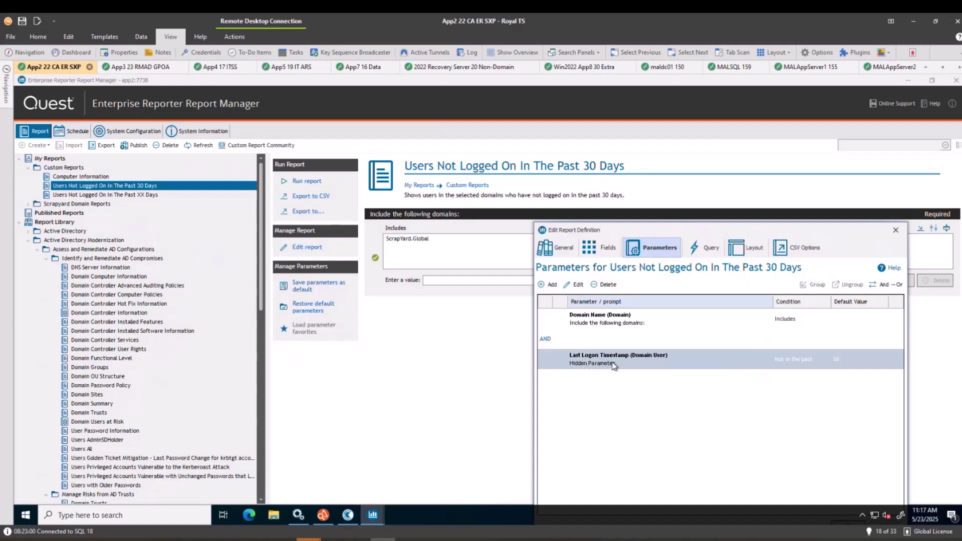
click(577, 285)
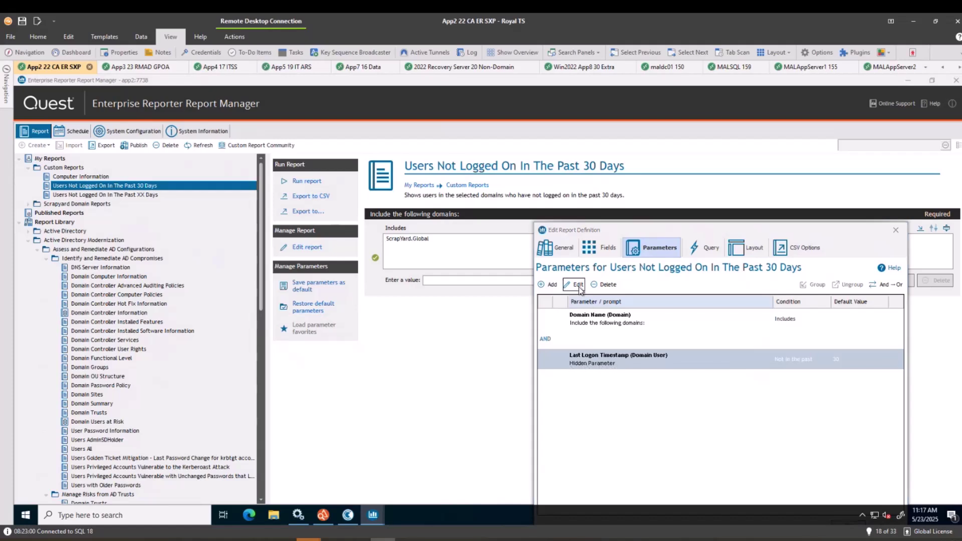
click(527, 335)
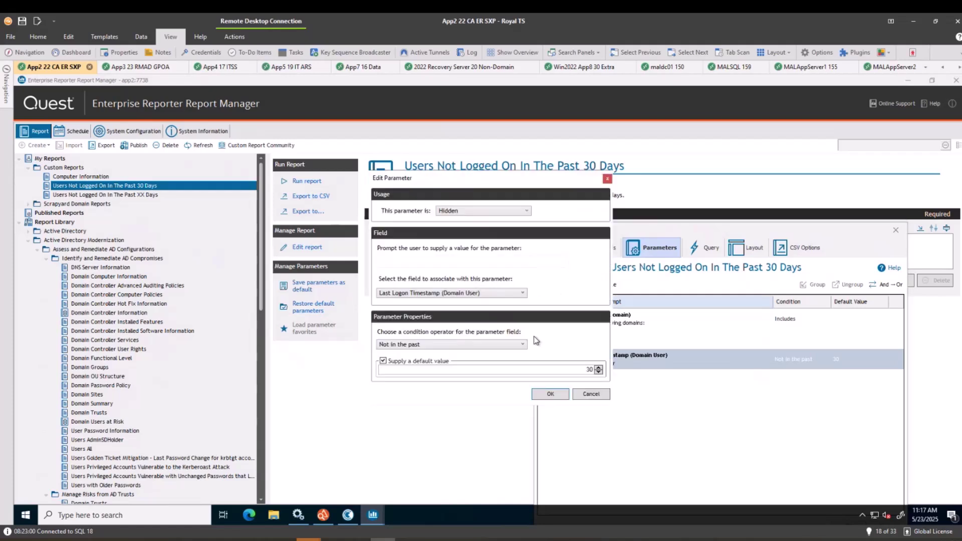
click(524, 213)
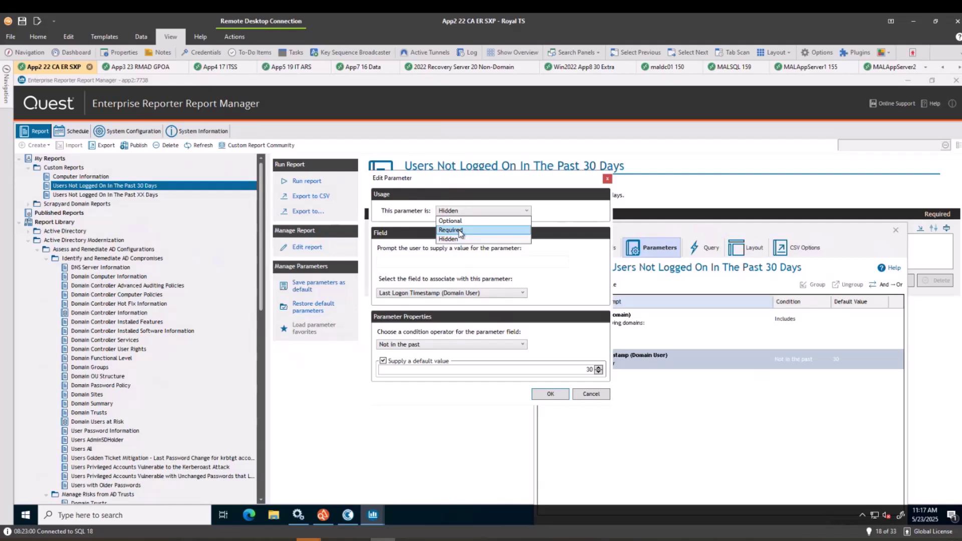
click(596, 397)
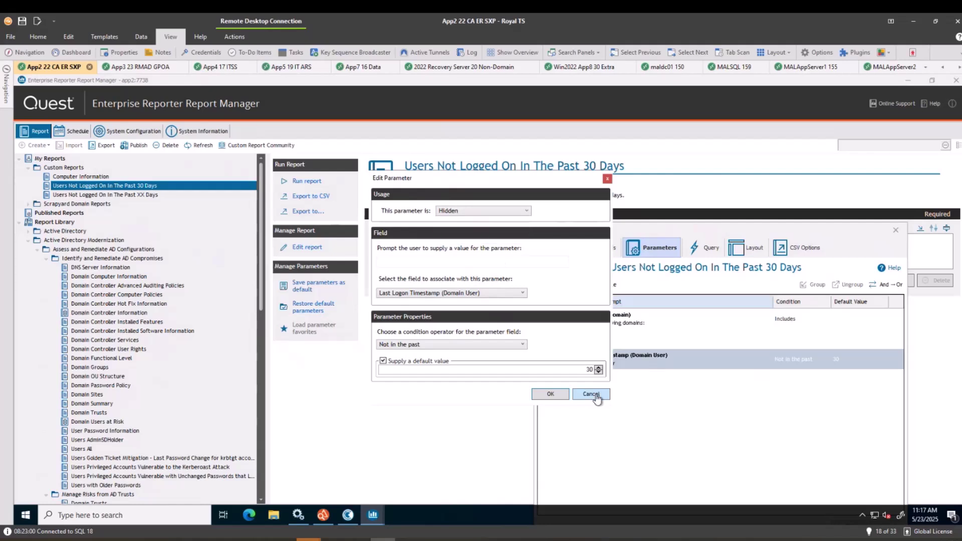
click(591, 394)
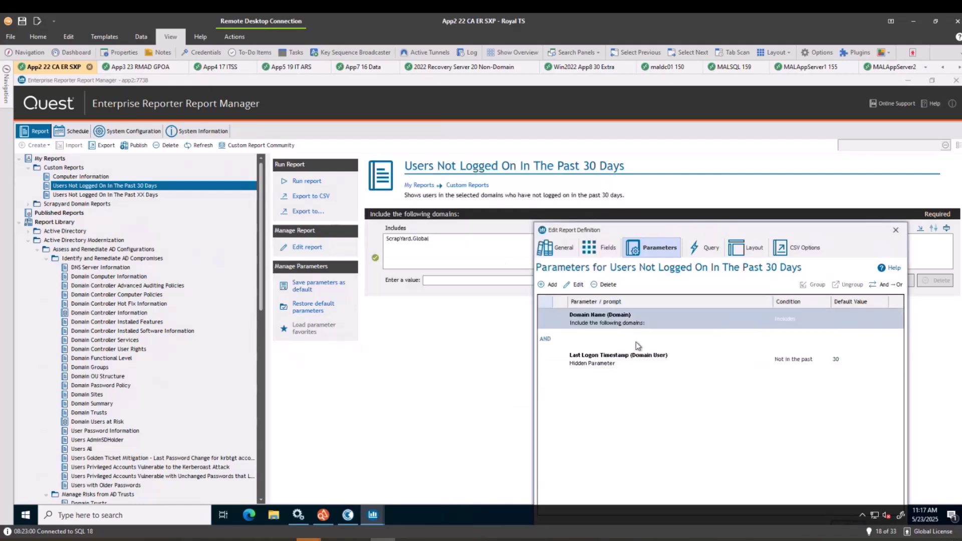
Step: Examine the report's SQL query and generate a preview of its sample layout
click(707, 251)
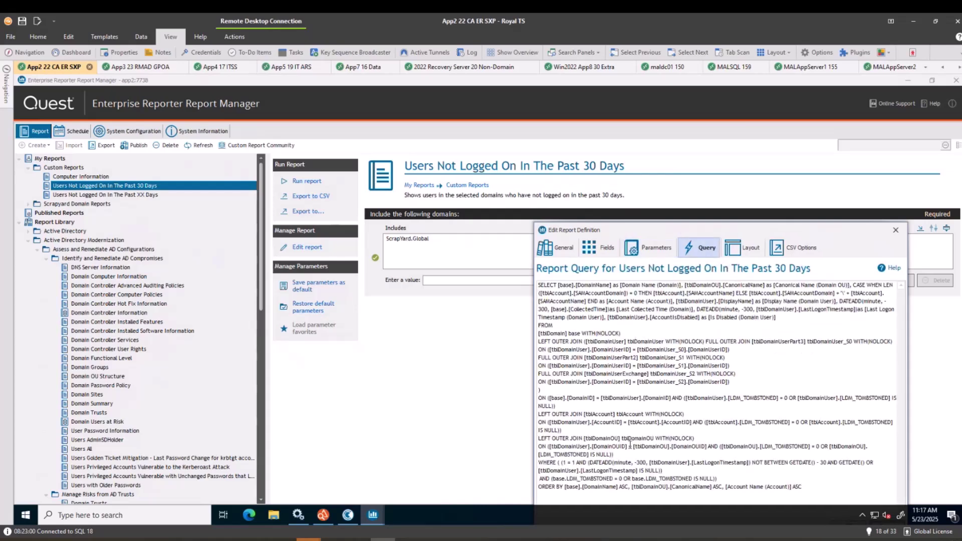
click(751, 247)
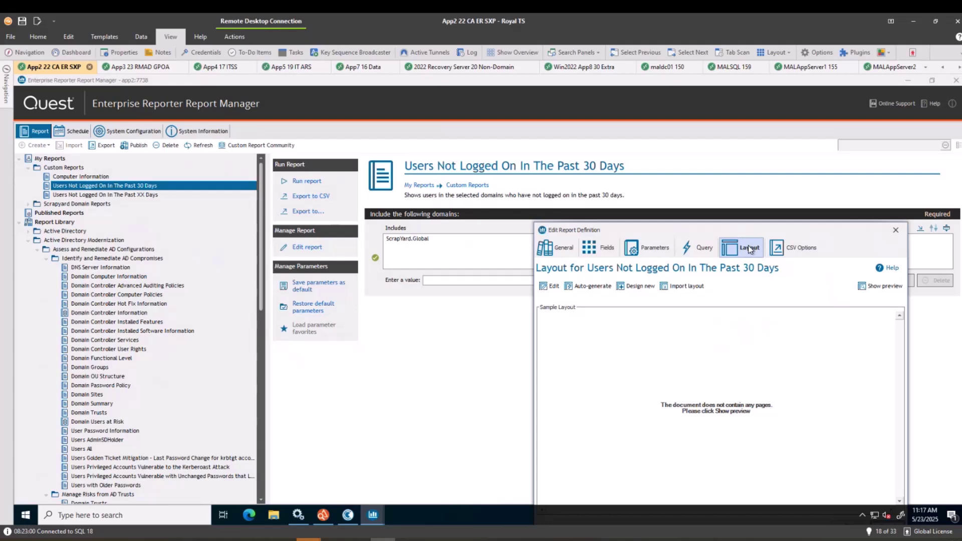
click(883, 289)
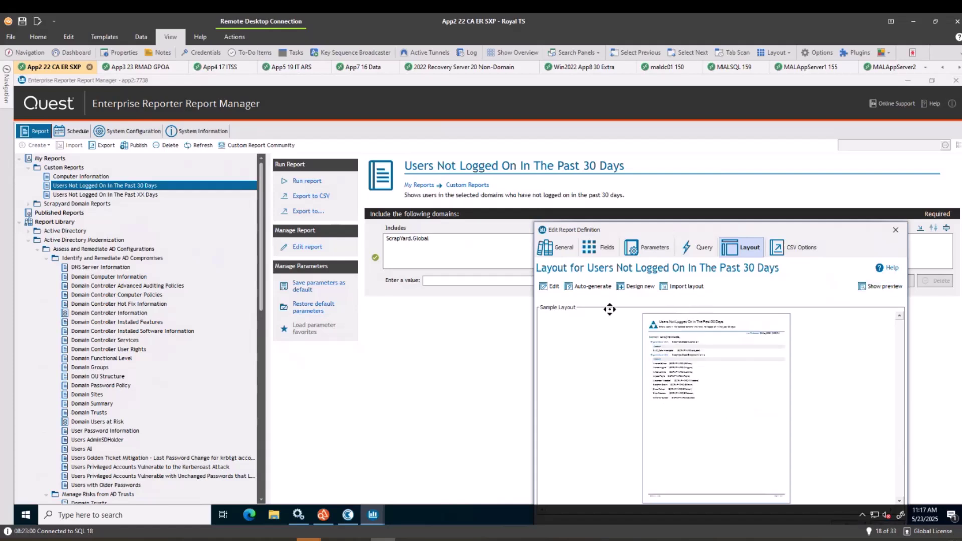
Step: Open the layout in the report designer, enlarge the view to 123%, and examine the fields available in the dataset table
click(547, 285)
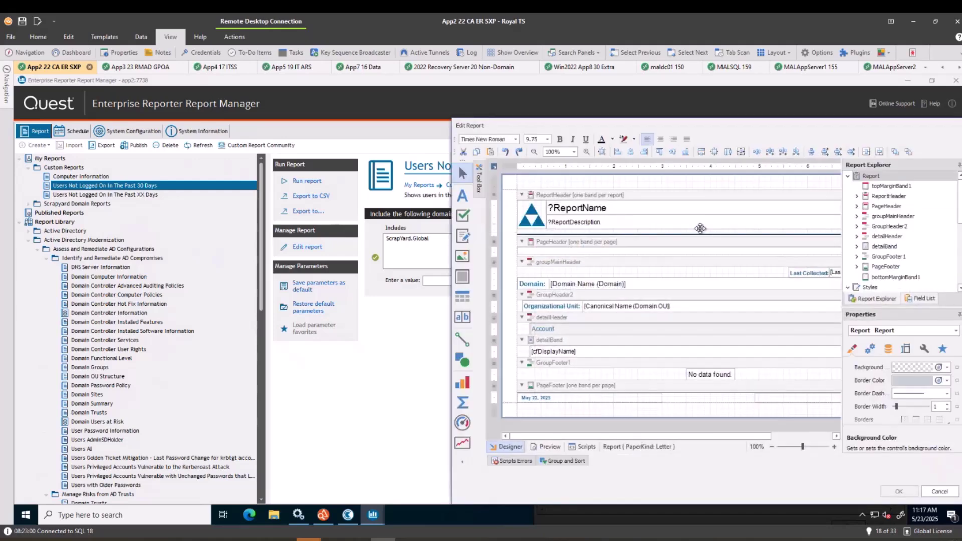
drag(729, 134, 484, 123)
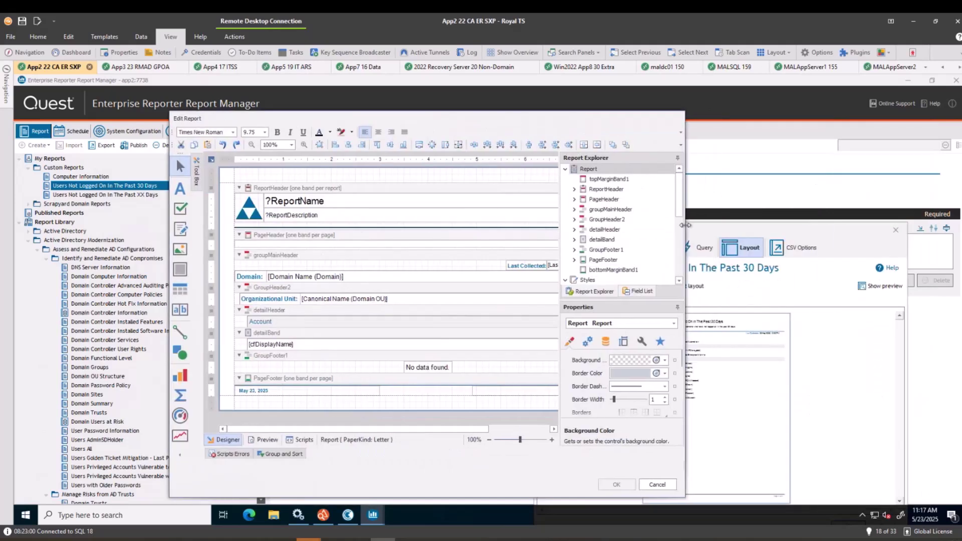
drag(684, 226, 935, 215)
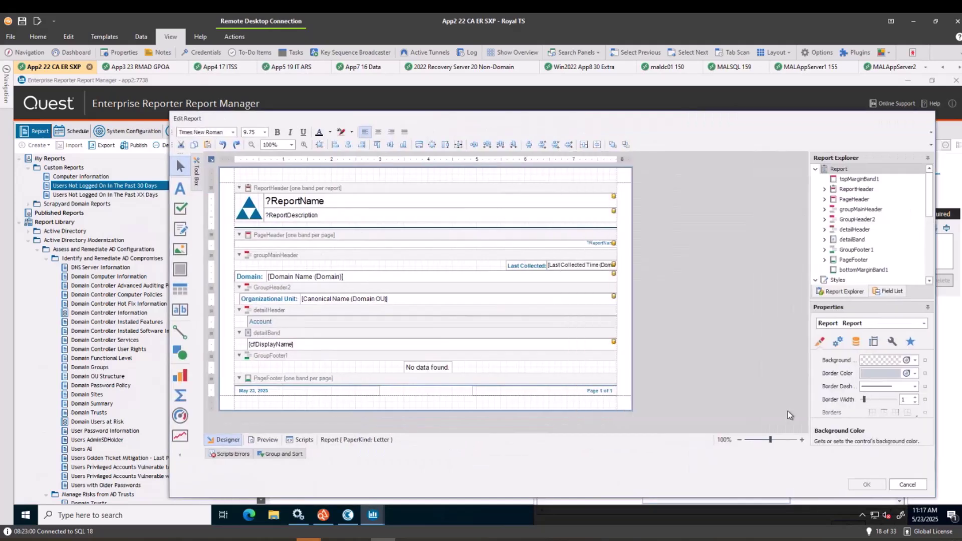
click(803, 440)
click(803, 439)
click(803, 440)
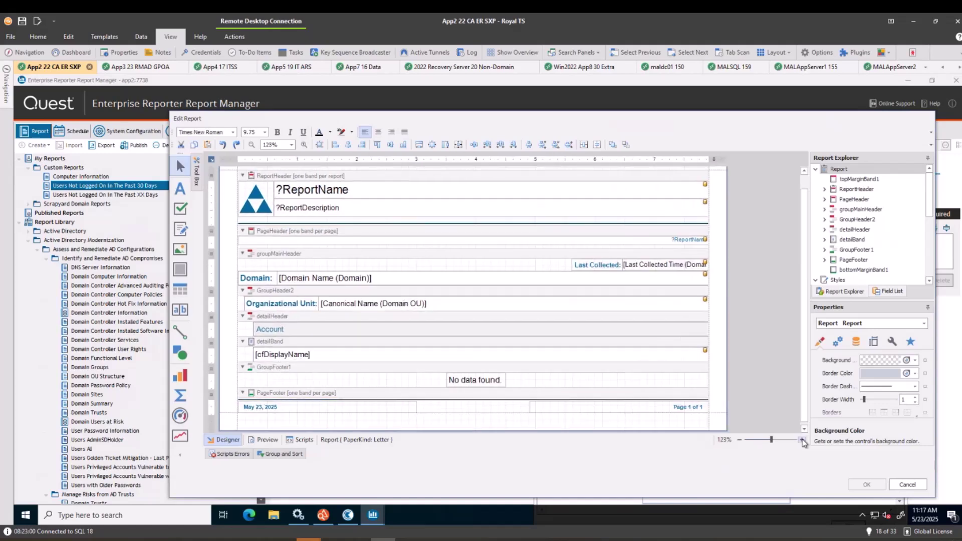
click(896, 292)
click(824, 179)
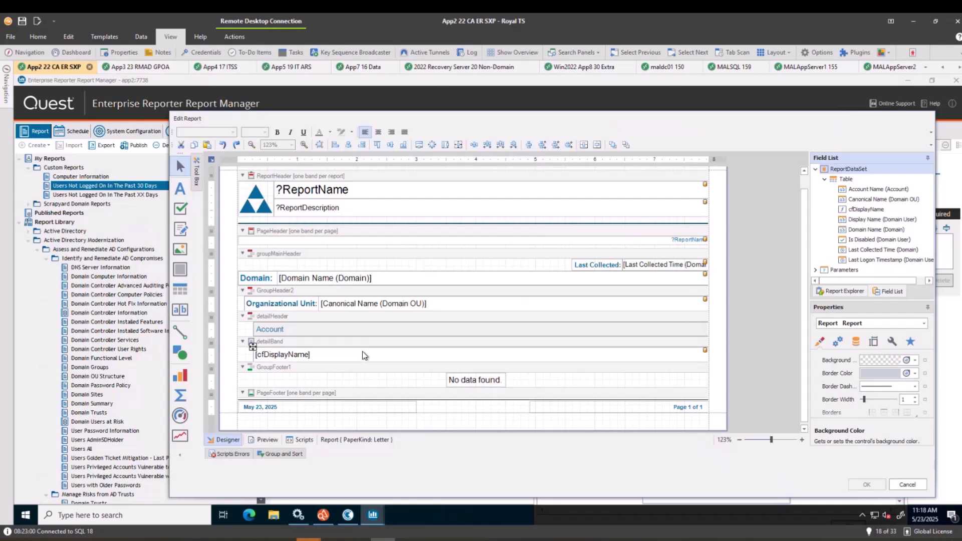
click(891, 260)
mouse_move(891, 261)
mouse_down()
mouse_move(710, 316)
mouse_move(629, 360)
mouse_move(714, 315)
mouse_move(876, 262)
mouse_up()
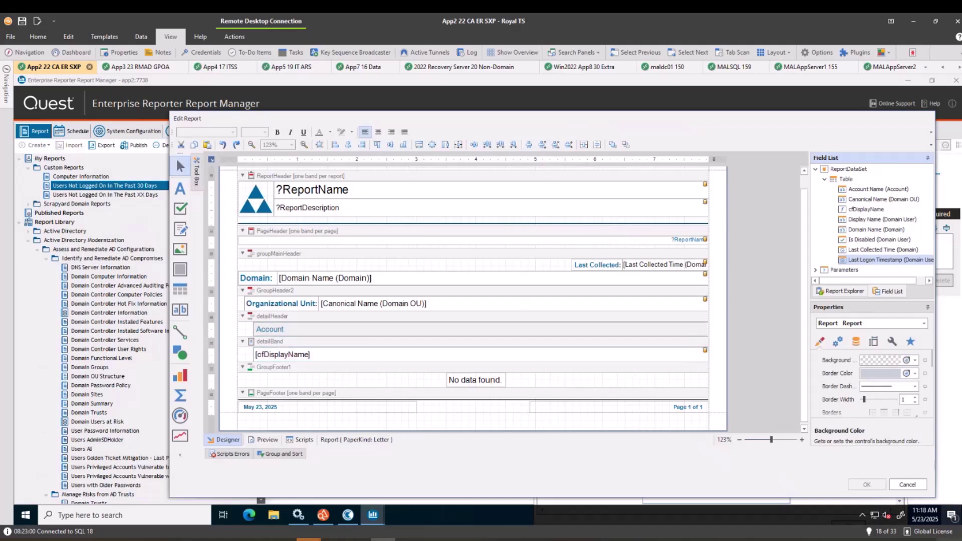
Step: Cancel the layout designer and close the report definition without saving the edits
click(907, 484)
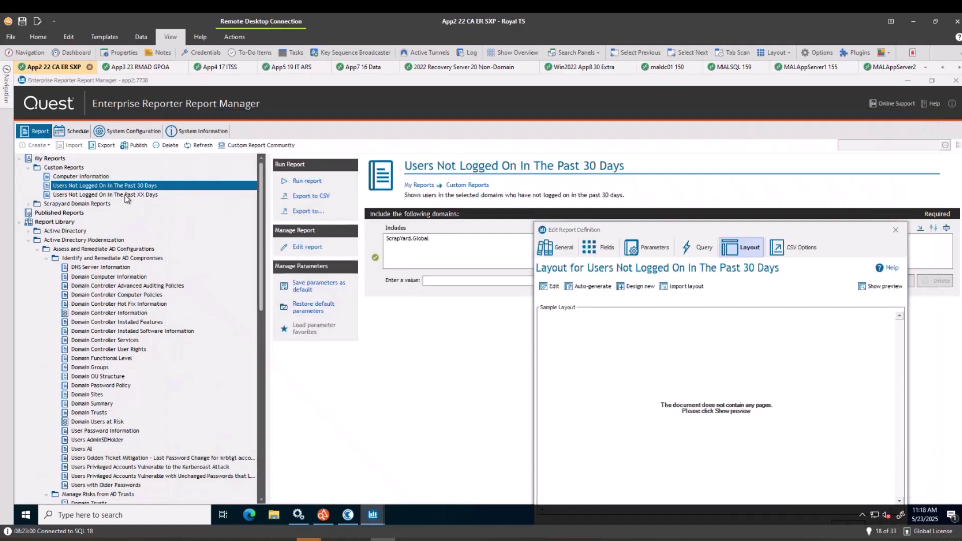
click(895, 230)
click(515, 333)
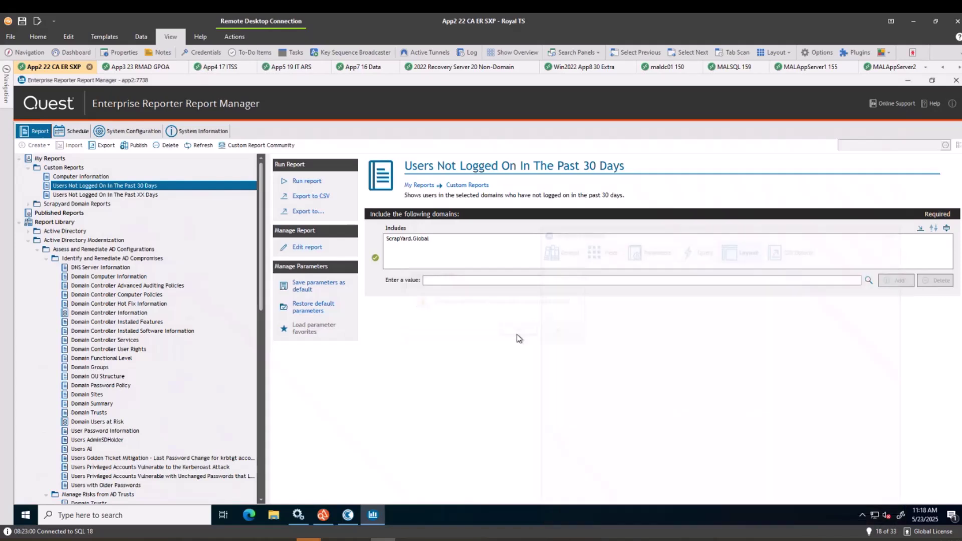
Step: Open the custom report Users Not Logged On In The Past XX Days and set the days since last logon to 90
click(90, 195)
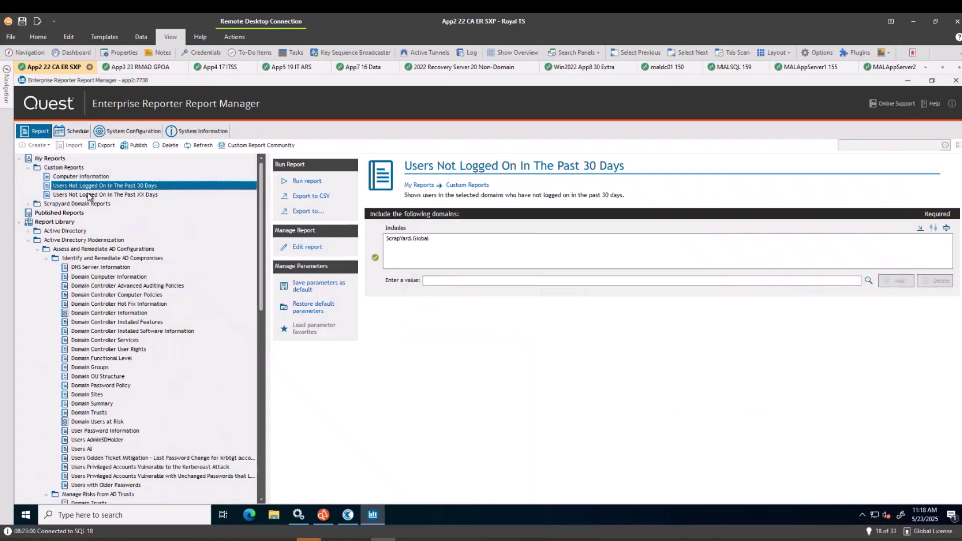
click(403, 321)
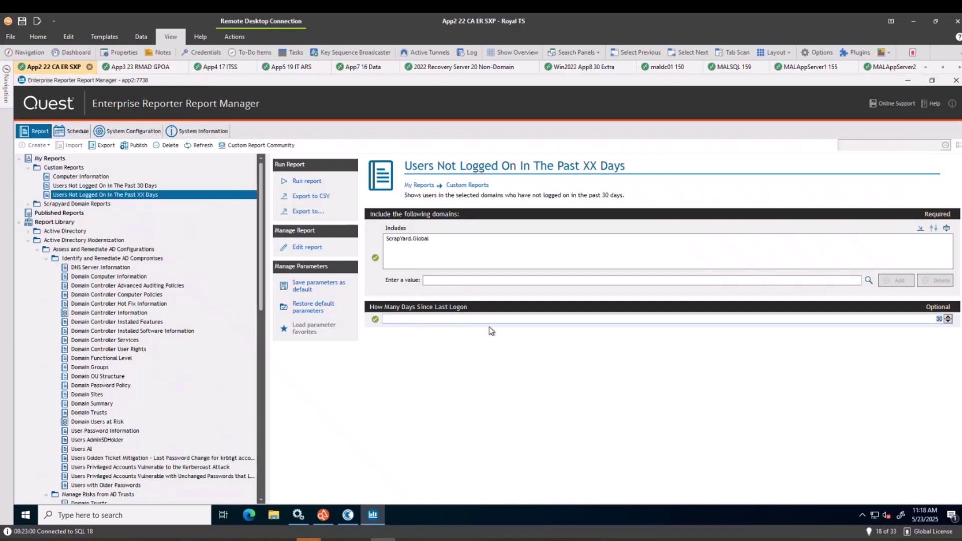
text(90)
Step: Run the Users Not Logged On In The Past XX Days report and review its accounts through to the last page
click(309, 186)
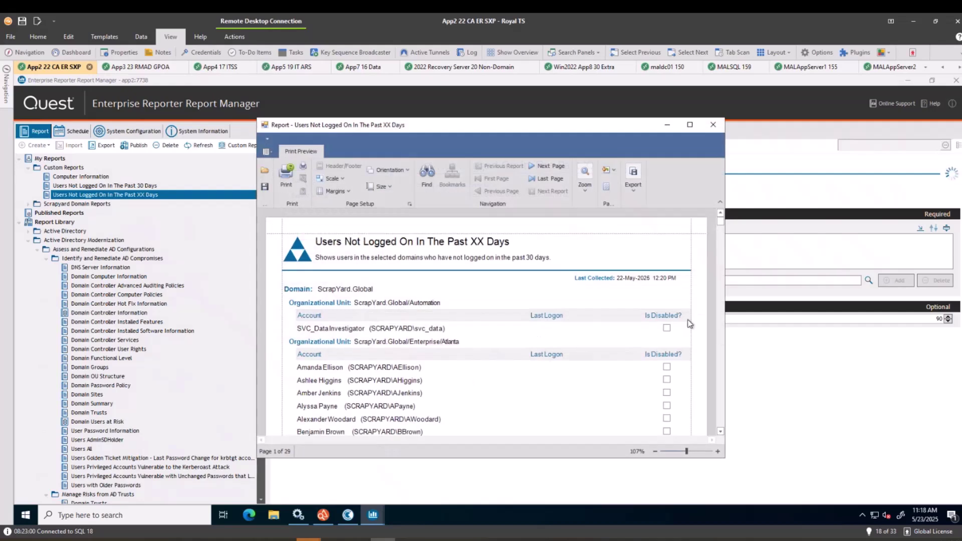
scroll(700, 350, down, 1)
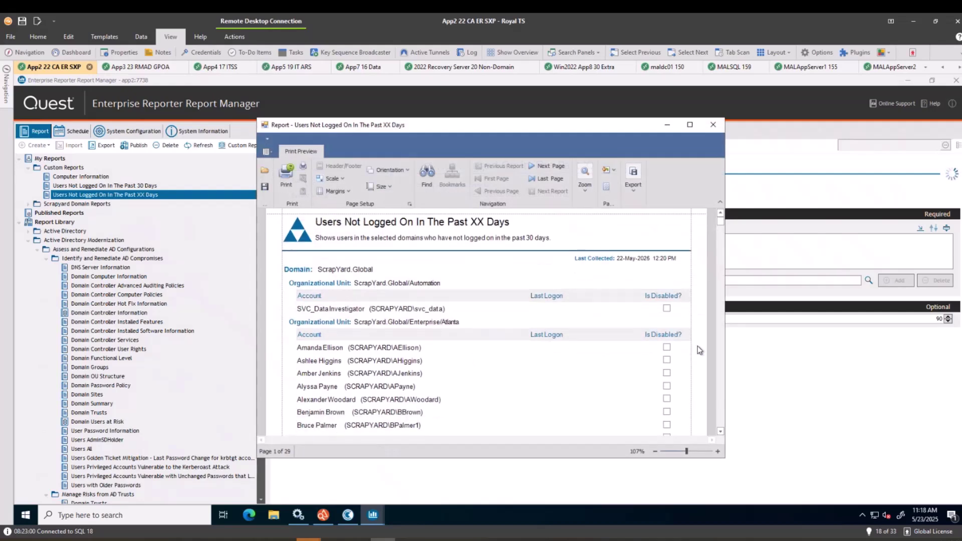
drag(721, 221, 713, 434)
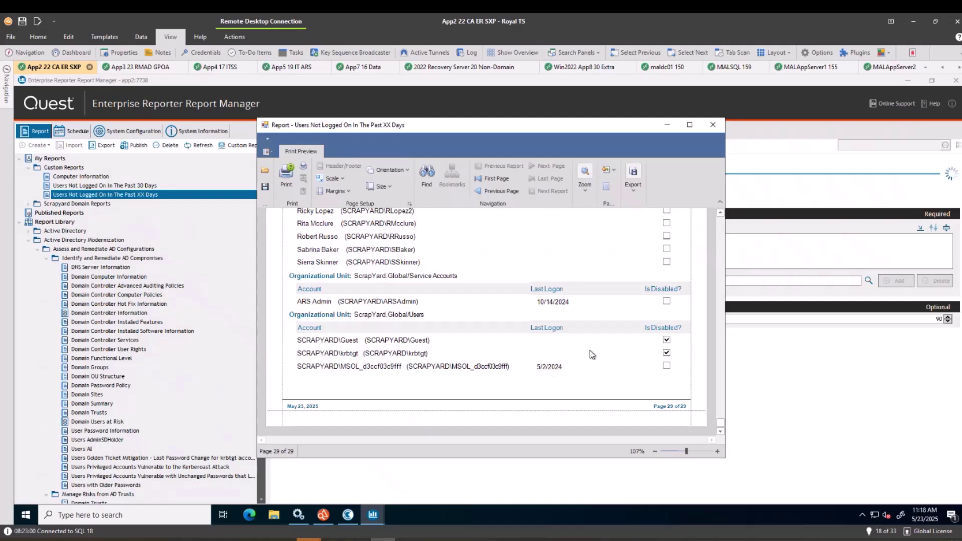
Step: Close the report preview and examine the timing and delivery settings of the Friday Morning schedule
click(712, 126)
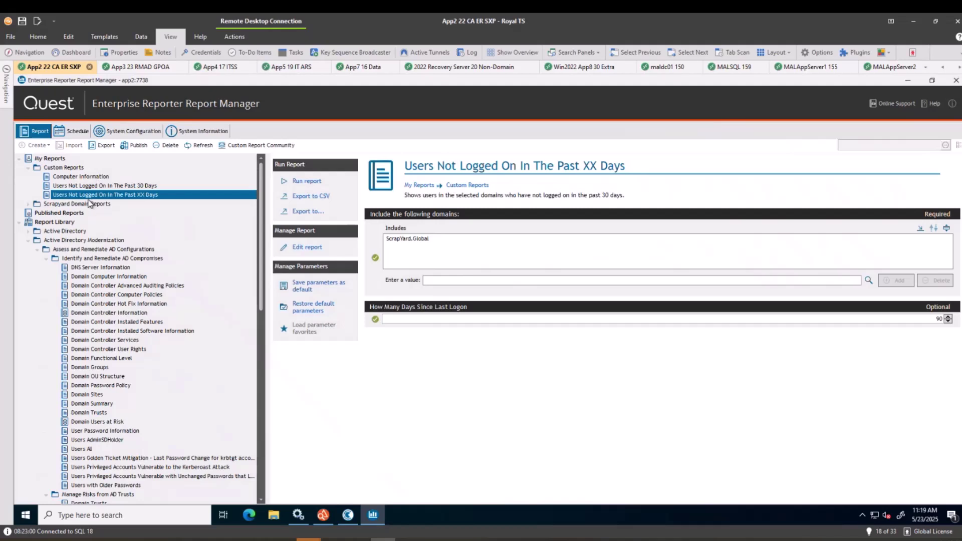
click(76, 131)
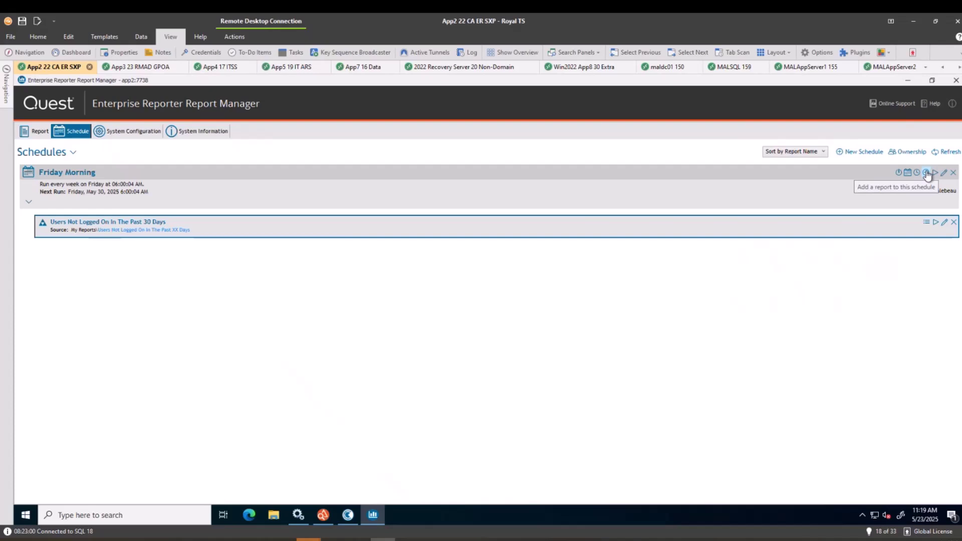
click(944, 173)
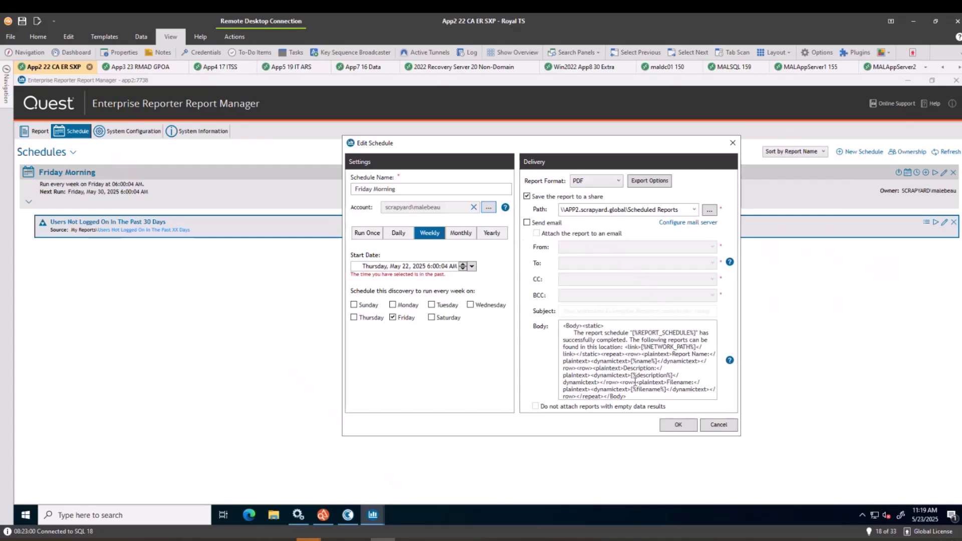
click(674, 425)
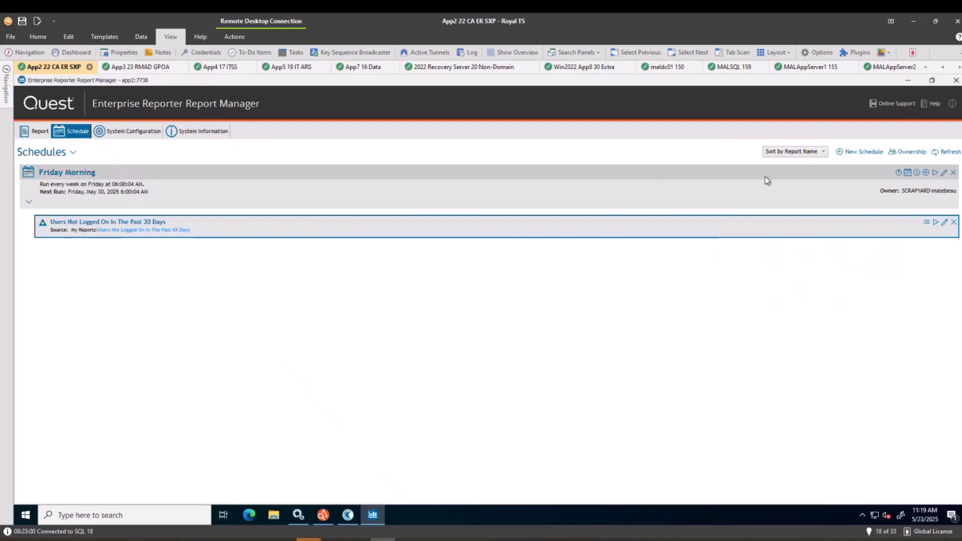
Step: Add the custom report Users Not Logged On In The Past XX Days to the Friday Morning schedule and return to the report list
click(925, 173)
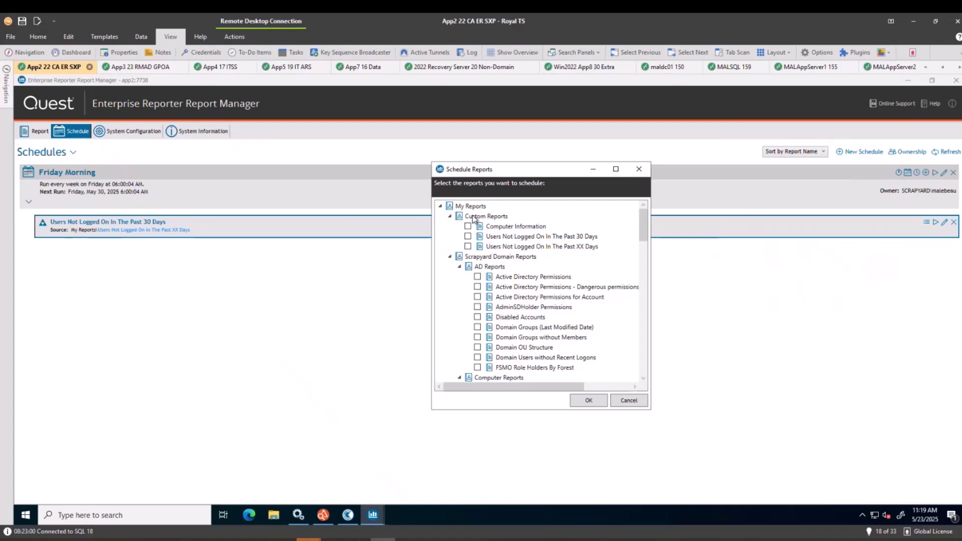
click(468, 246)
drag(643, 228, 650, 201)
click(589, 403)
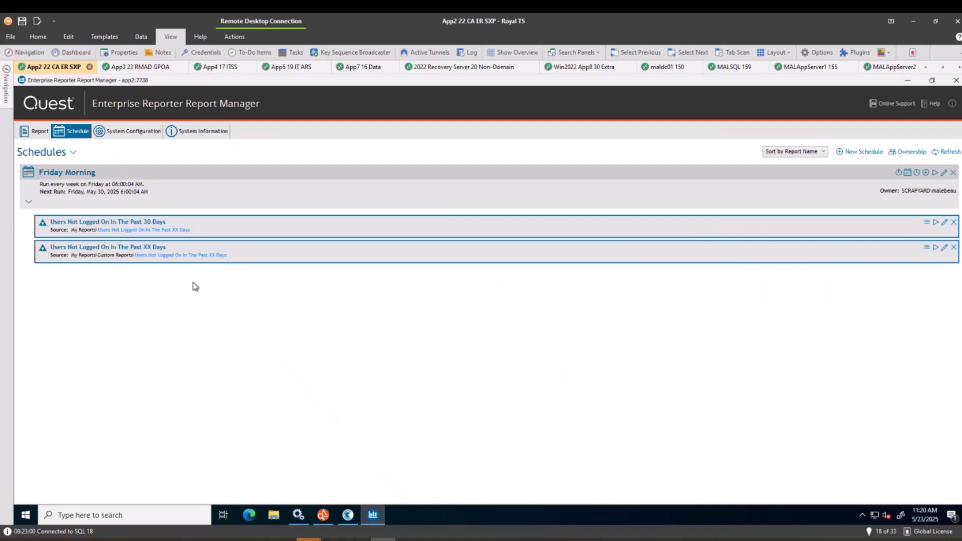
click(36, 133)
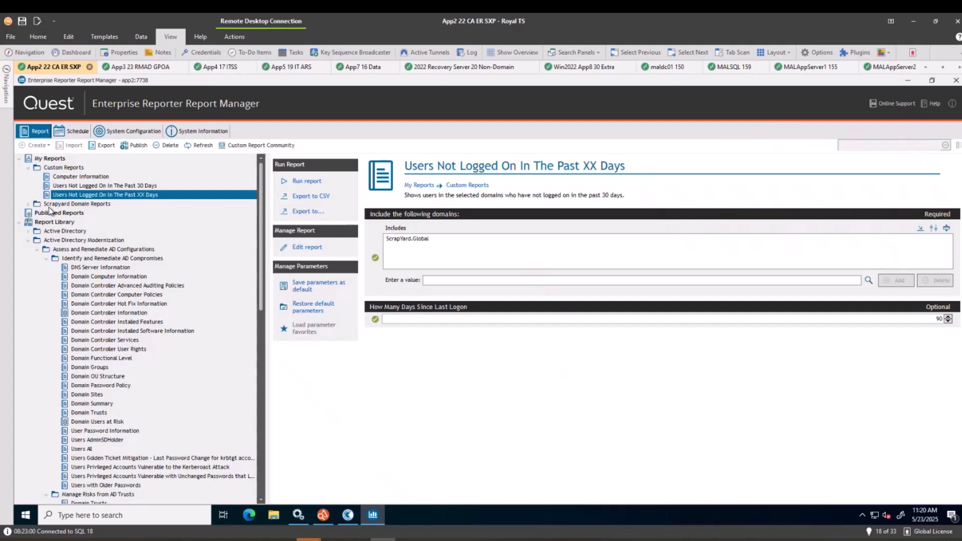